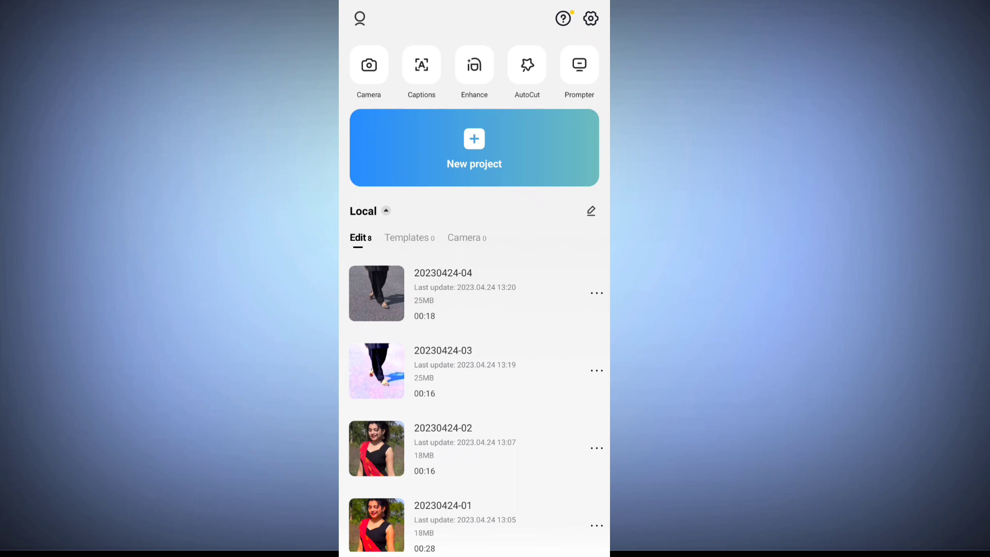
Step: Start a new project with the 16-second (00:16) walking clip from Albums
left_click(504, 147)
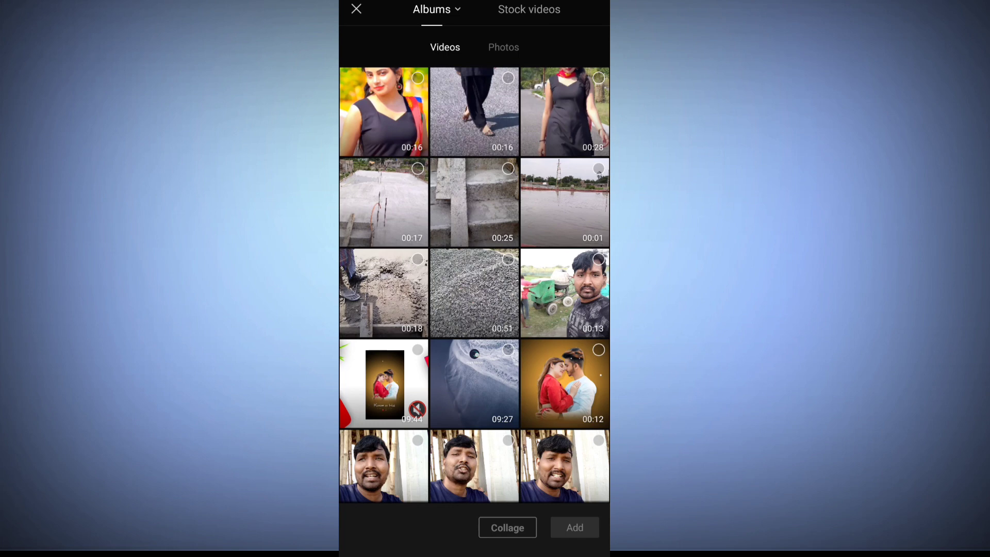
left_click(508, 78)
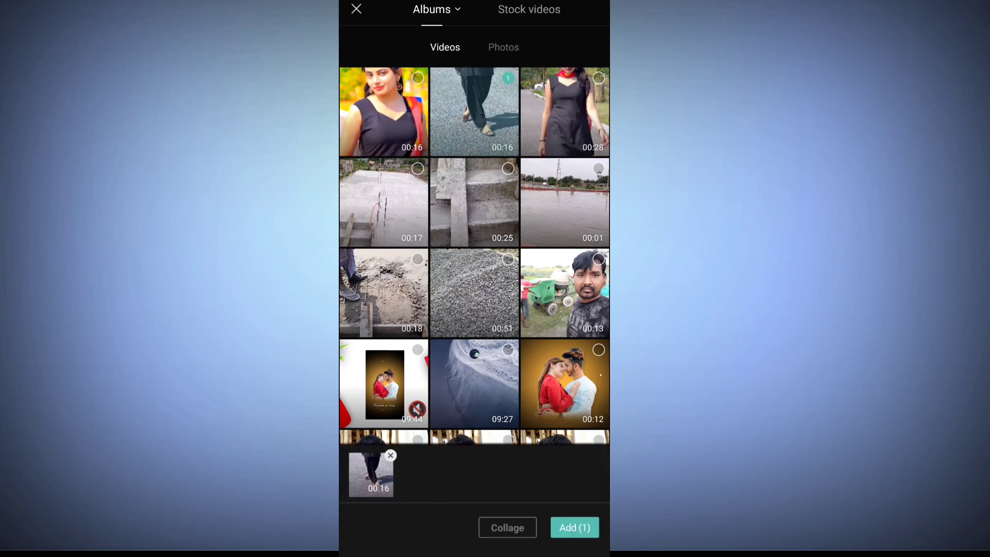
left_click(574, 528)
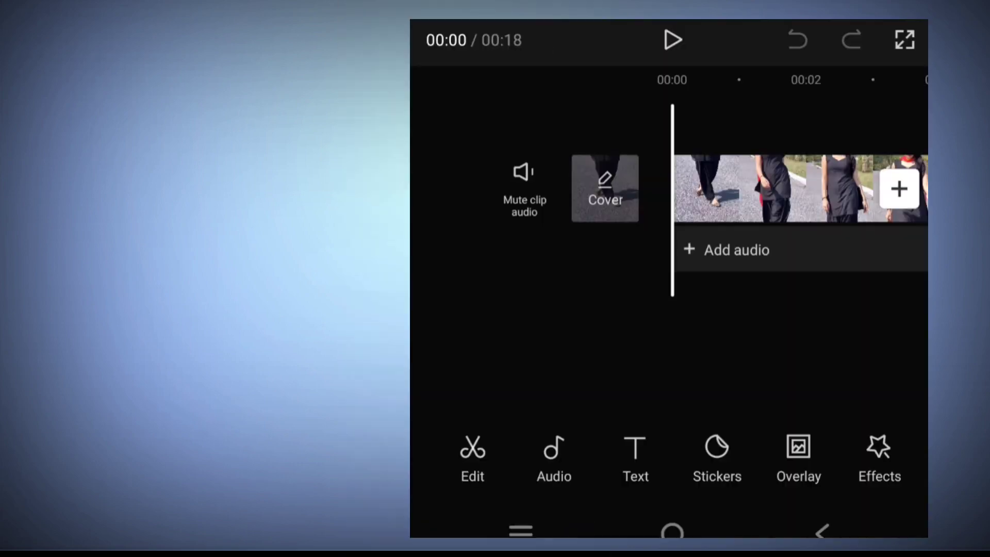
Step: Scrub to the end of the timeline and delete the CapCut ending clip
left_click_drag(839, 360, 605, 393)
left_click_drag(757, 364, 612, 384)
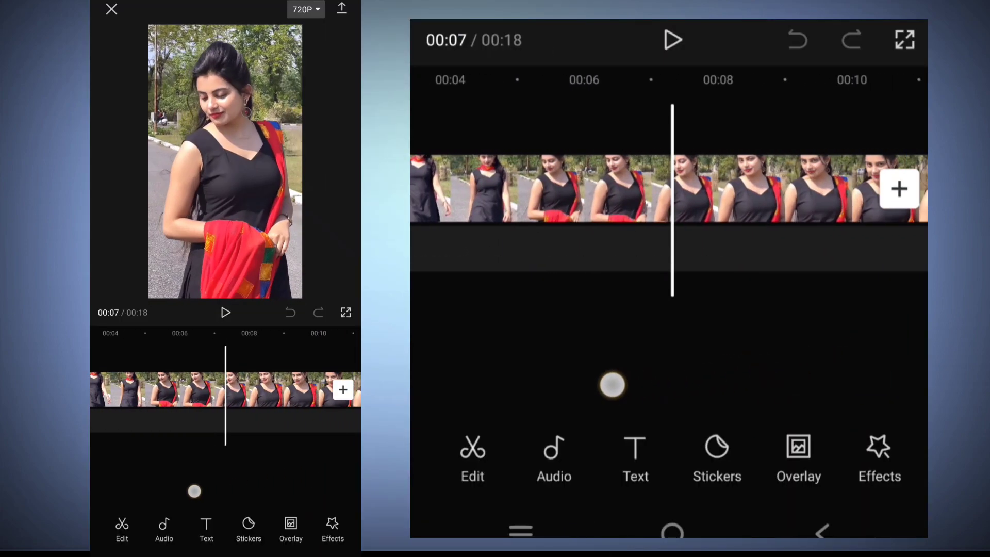
left_click_drag(720, 378, 594, 382)
left_click_drag(732, 384, 554, 386)
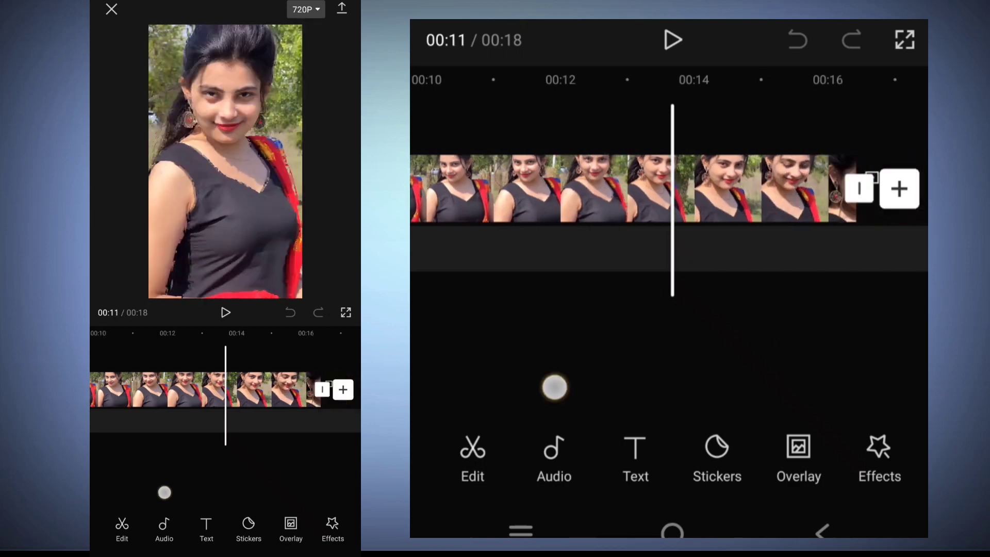
left_click_drag(732, 356, 822, 356)
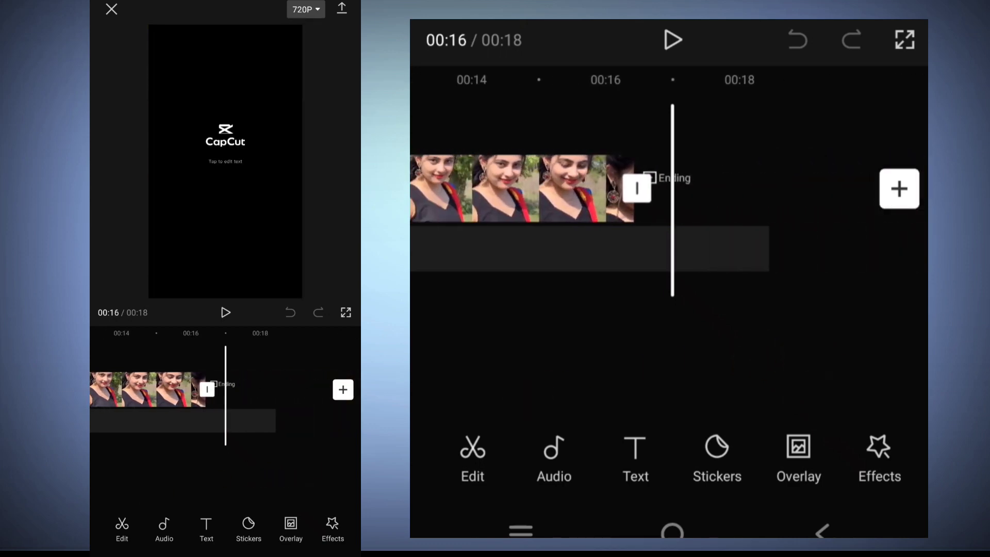
left_click(642, 188)
left_click(854, 457)
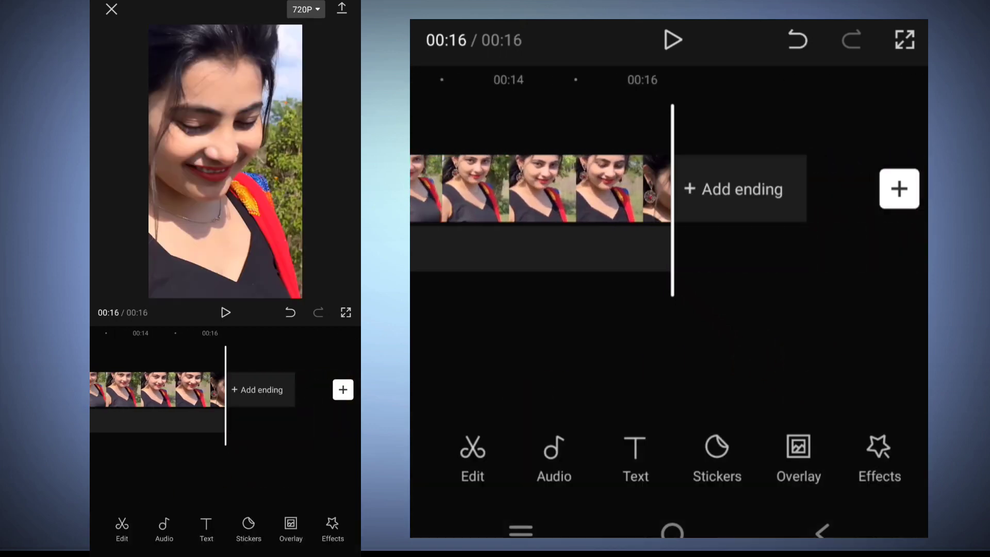
Step: Return the playhead to about 3 seconds into the walking clip
left_click_drag(748, 307, 881, 307)
mouse_move(721, 340)
left_mouse_down()
mouse_move(639, 350)
mouse_move(734, 338)
left_mouse_up()
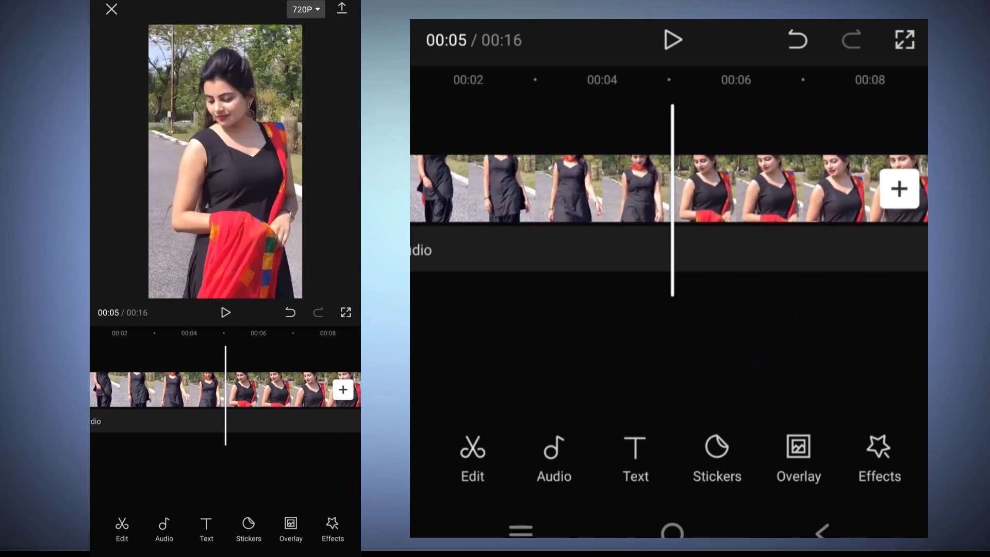
mouse_move(670, 333)
left_mouse_down()
mouse_move(751, 329)
mouse_move(693, 350)
left_mouse_up()
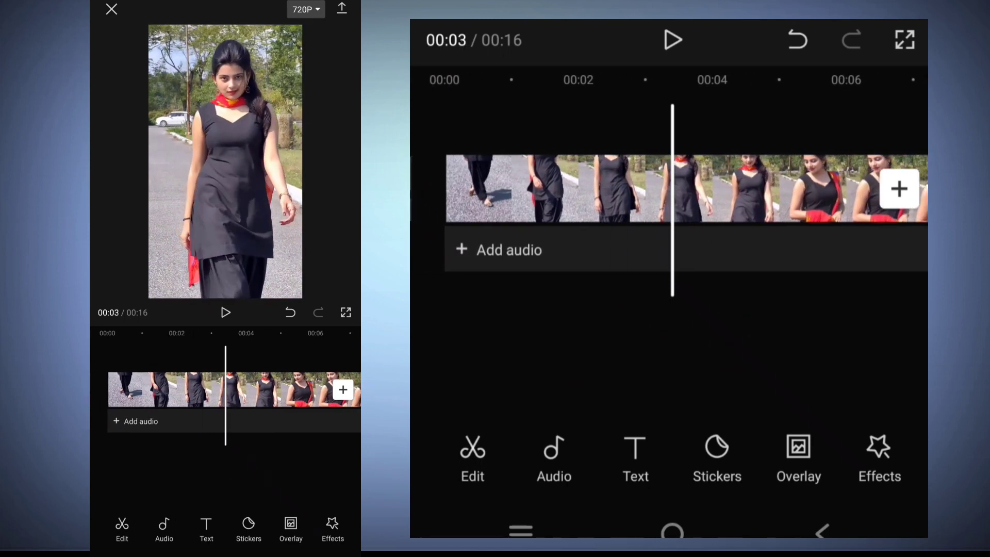
mouse_move(652, 320)
left_mouse_down()
mouse_move(837, 331)
mouse_move(579, 330)
left_mouse_up()
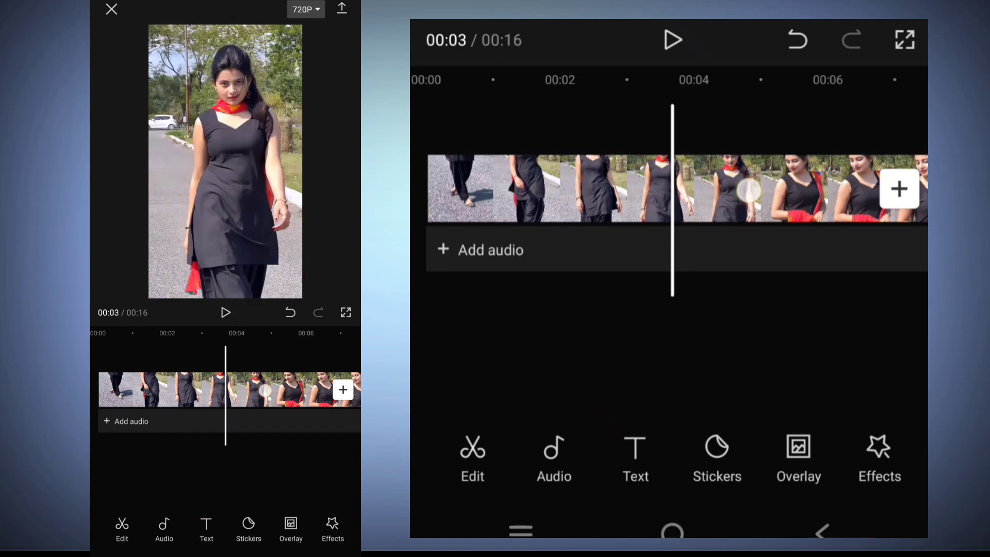
Step: Set the walking clip's Volume to 0, confirm, and deselect the clip
left_click(749, 191)
left_click_drag(773, 459, 536, 459)
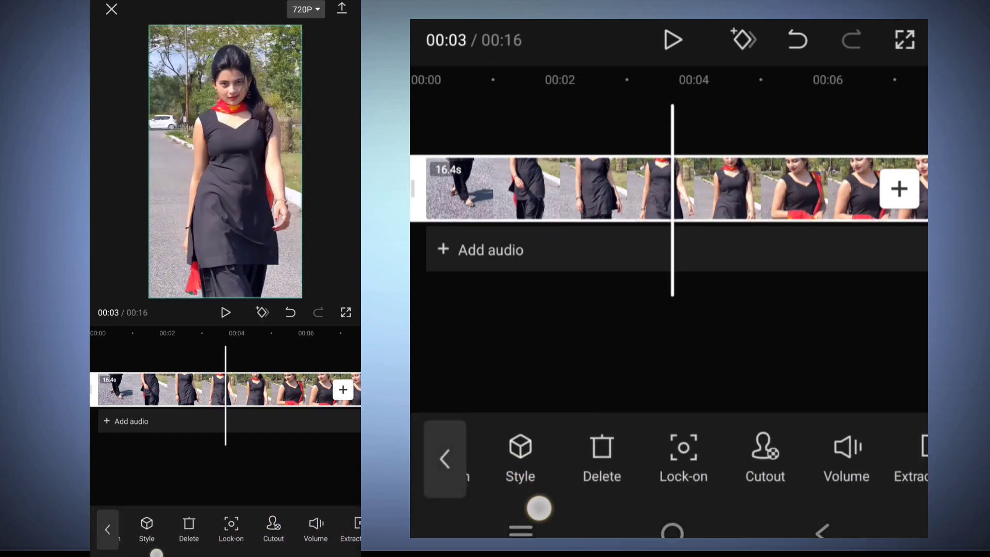
left_click(842, 454)
left_click_drag(659, 371, 508, 371)
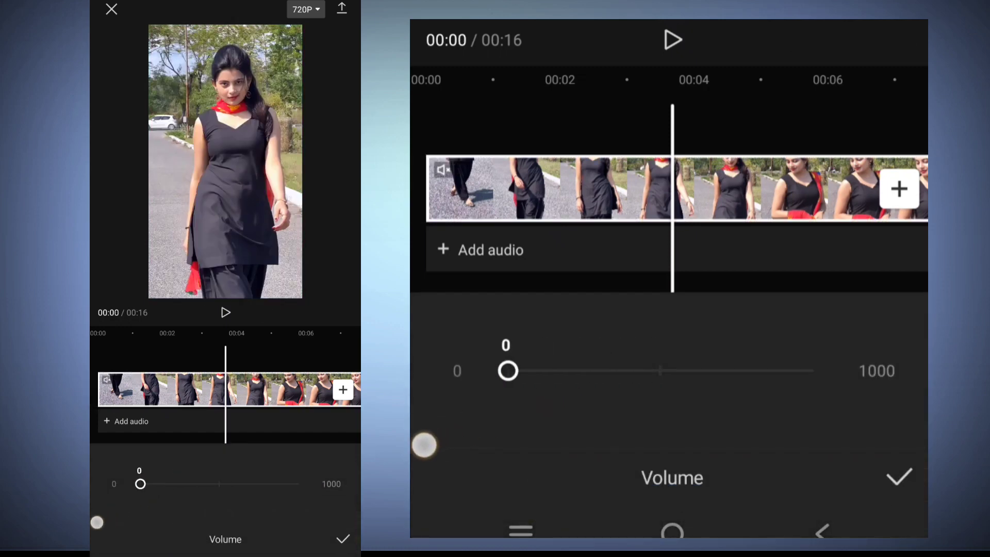
left_click(899, 477)
left_click(883, 349)
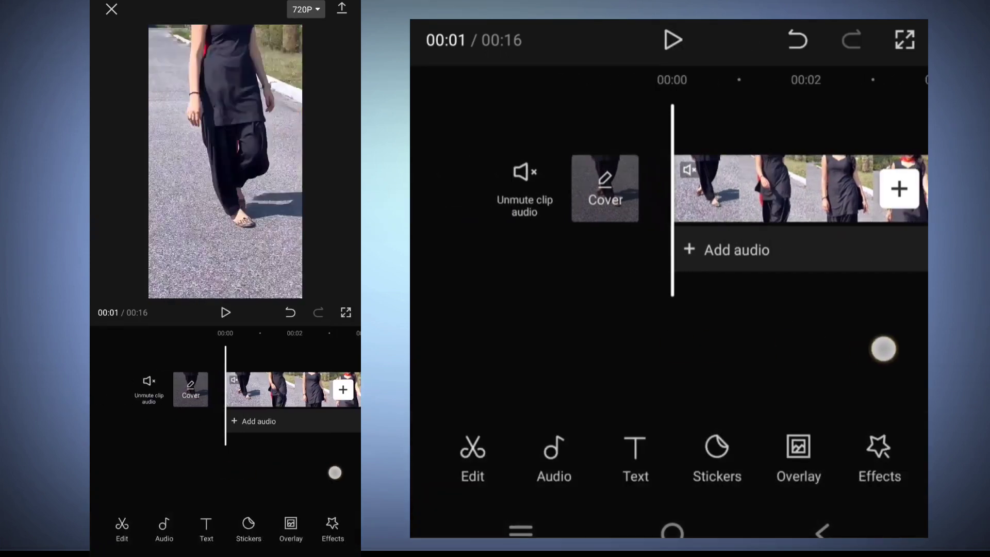
left_click_drag(672, 365, 540, 372)
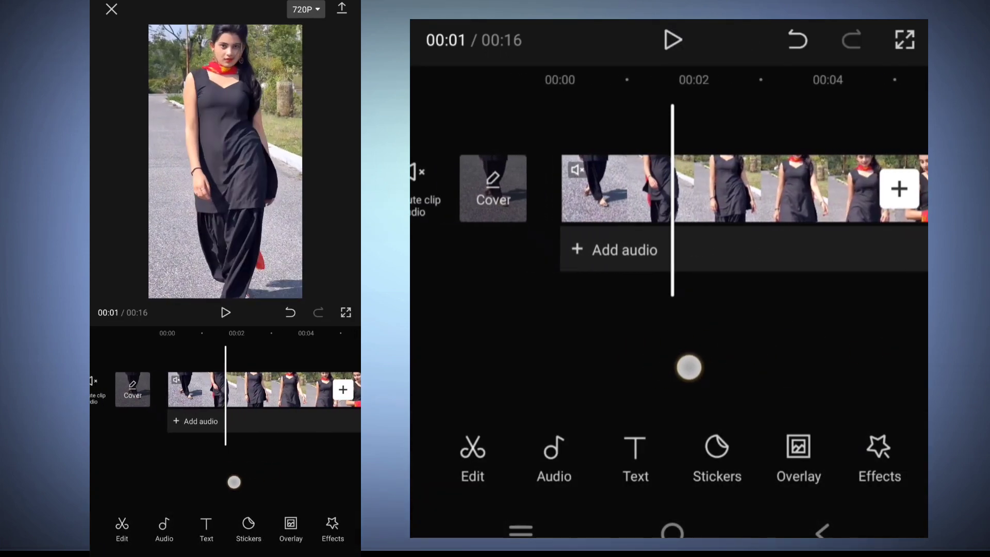
left_click_drag(768, 356, 679, 355)
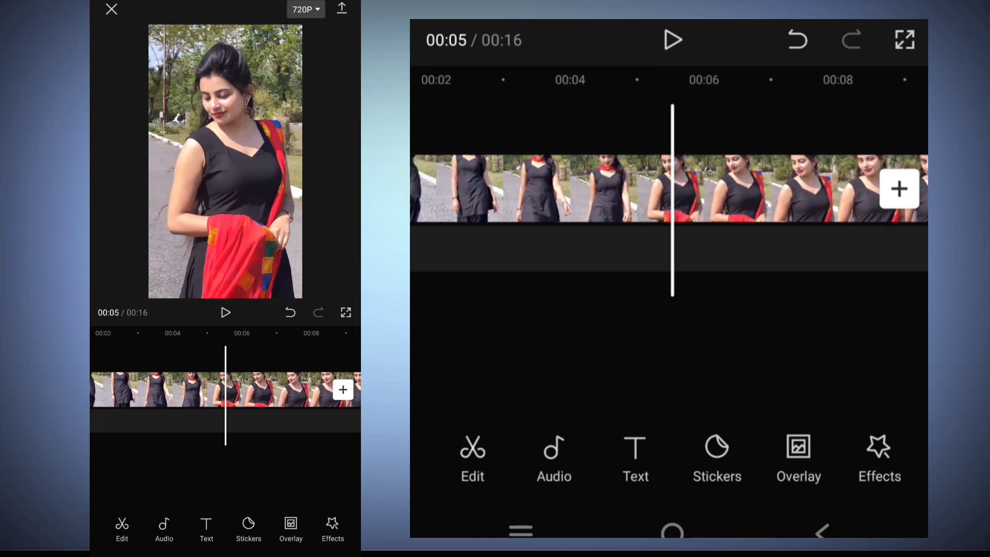
Step: Open the clip's Filters > Adjust panel and raise Saturation to 50
left_click(724, 203)
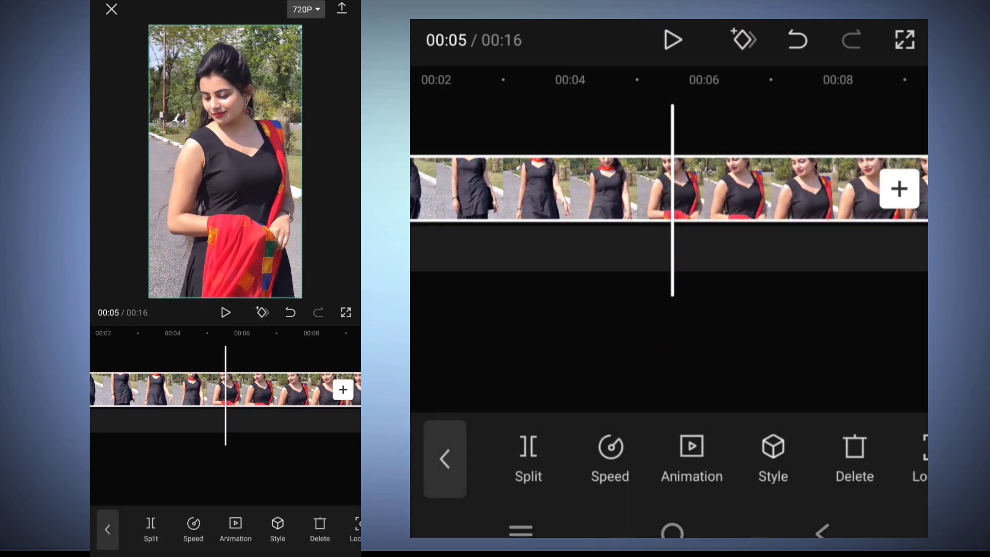
left_click_drag(773, 510, 564, 514)
left_click_drag(773, 511, 565, 512)
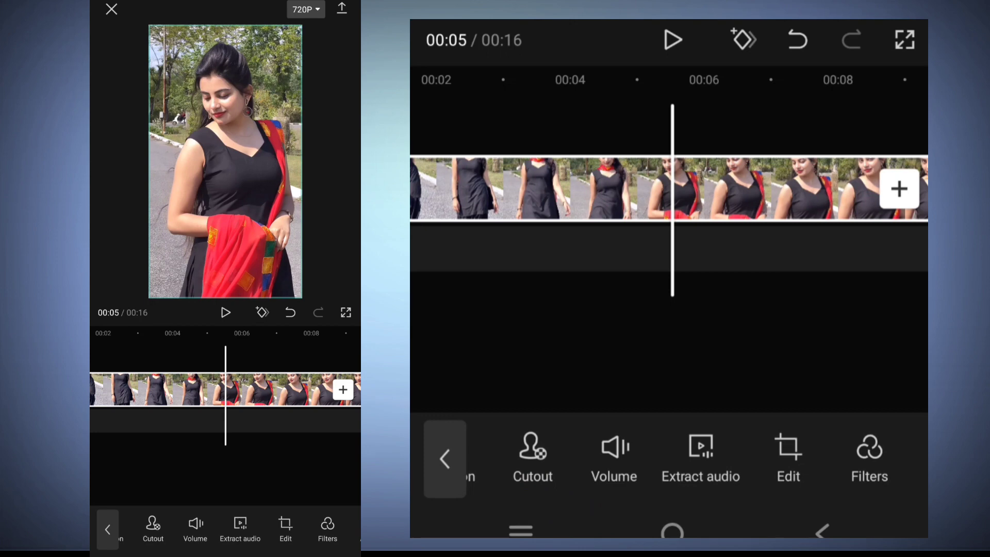
left_click_drag(763, 503, 612, 502)
left_click(722, 448)
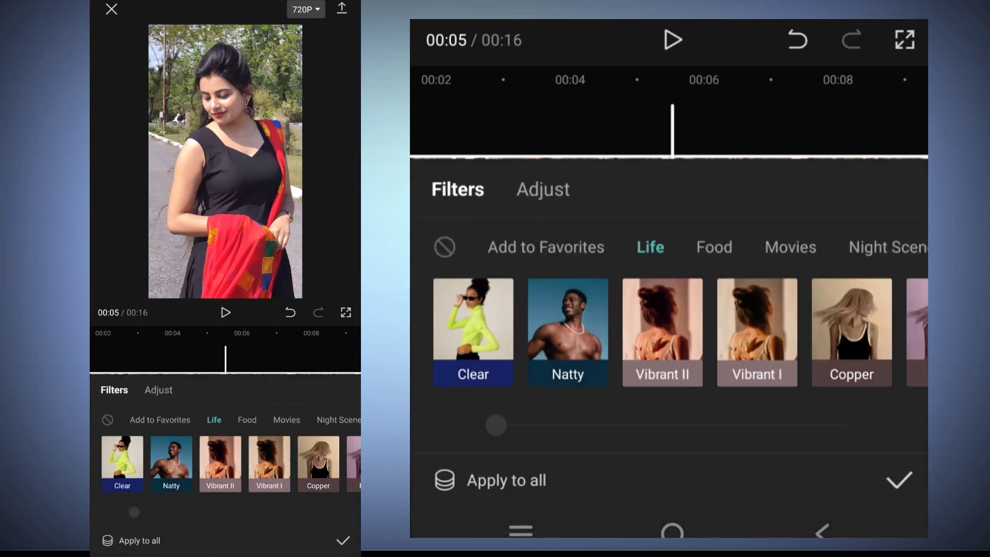
left_click(555, 192)
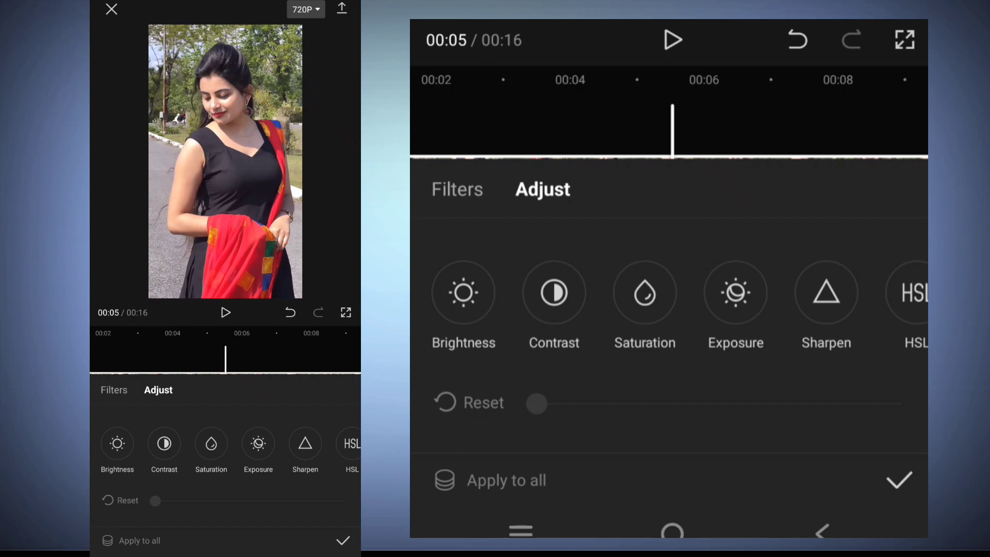
left_click_drag(794, 392, 577, 394)
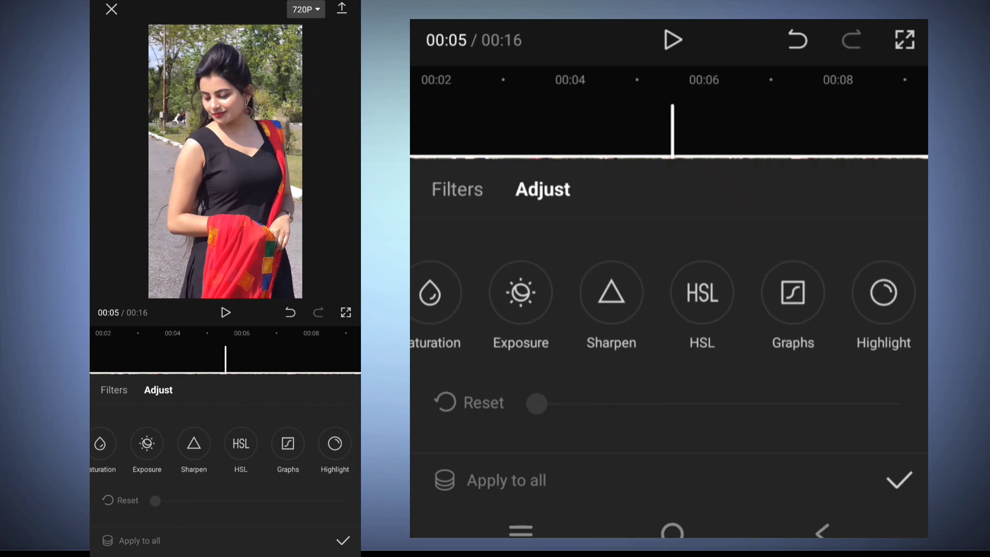
left_click_drag(520, 304, 736, 304)
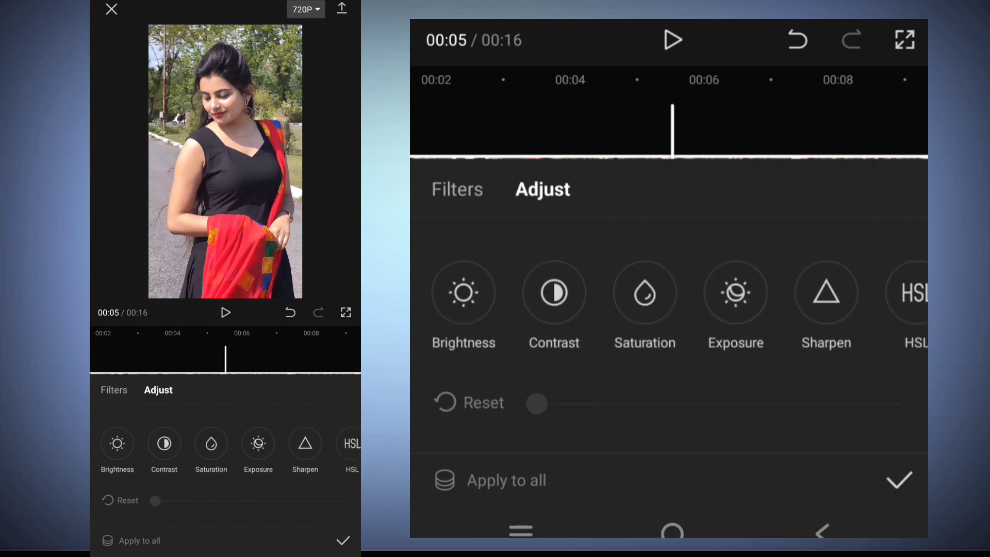
left_click(644, 292)
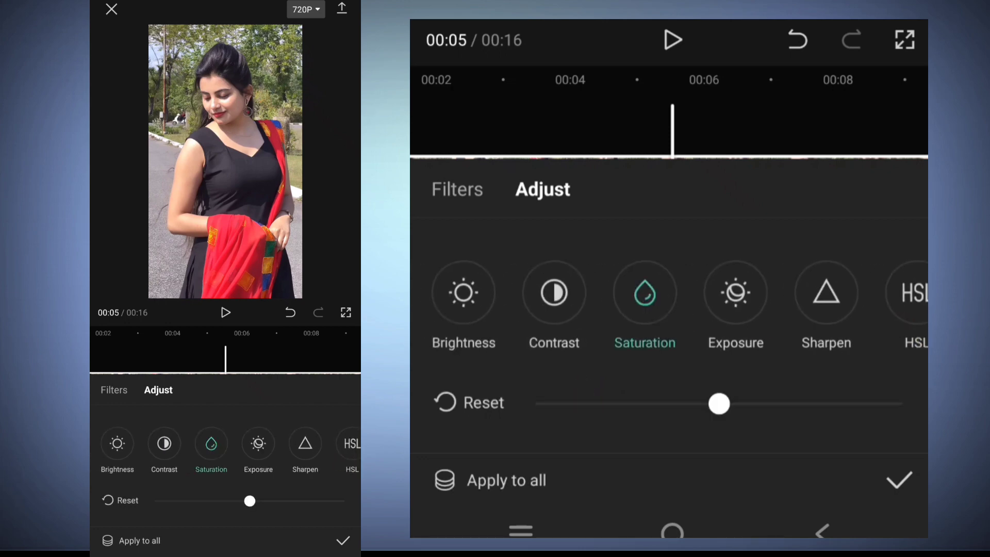
left_click_drag(718, 417, 911, 413)
left_click_drag(718, 403, 901, 403)
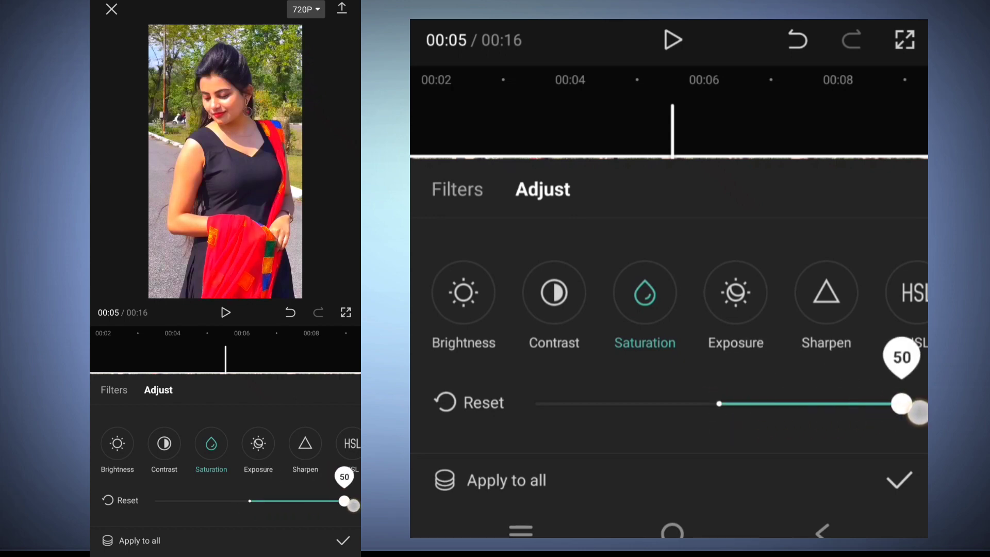
Step: Set Exposure to about 12 and Sharpen to 20, then bring up HSL
left_click(732, 309)
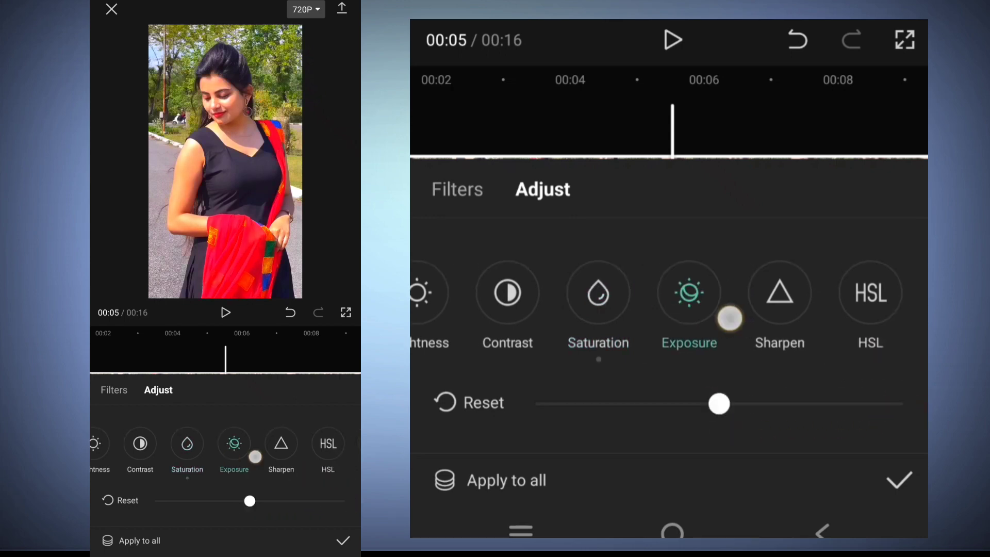
left_click_drag(718, 407, 761, 418)
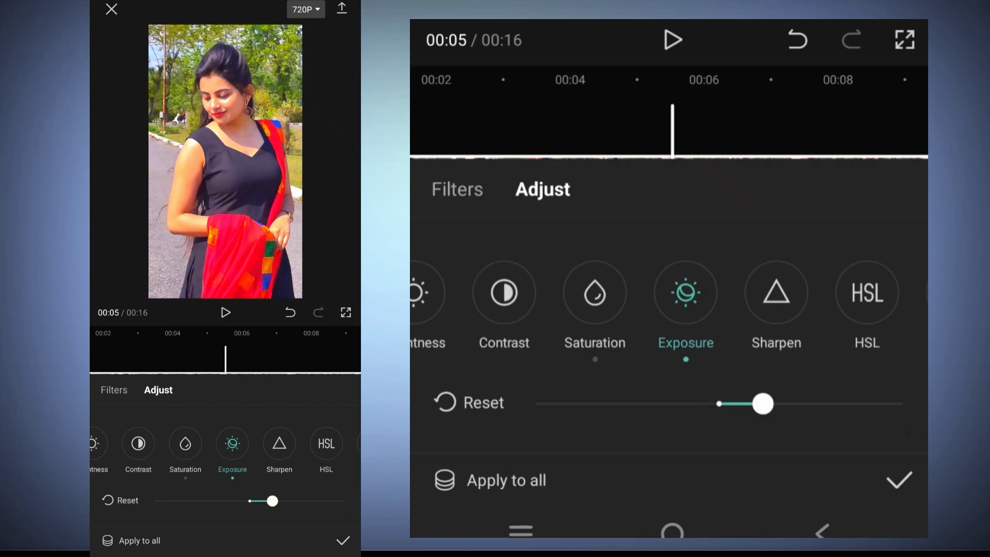
left_click(775, 293)
left_click_drag(536, 404, 607, 416)
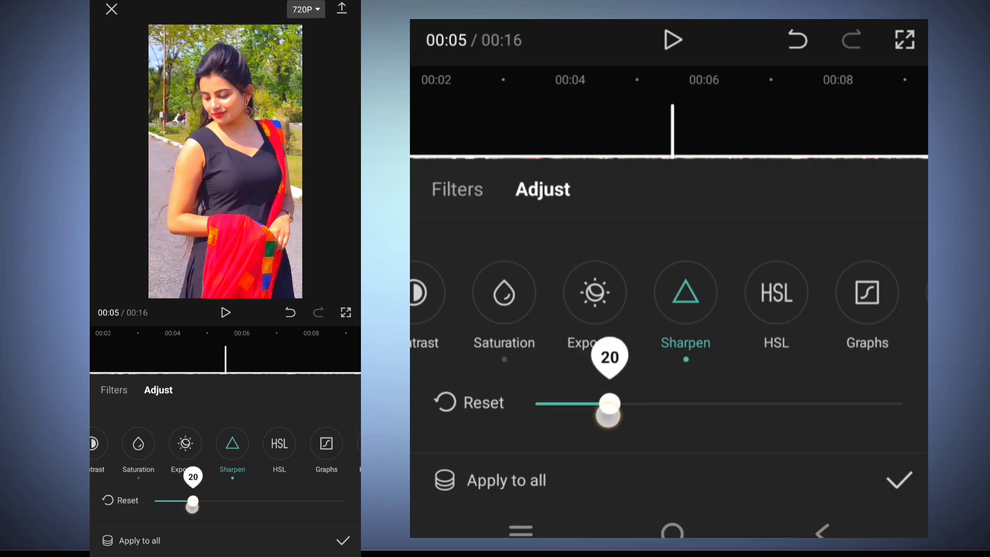
left_click(776, 293)
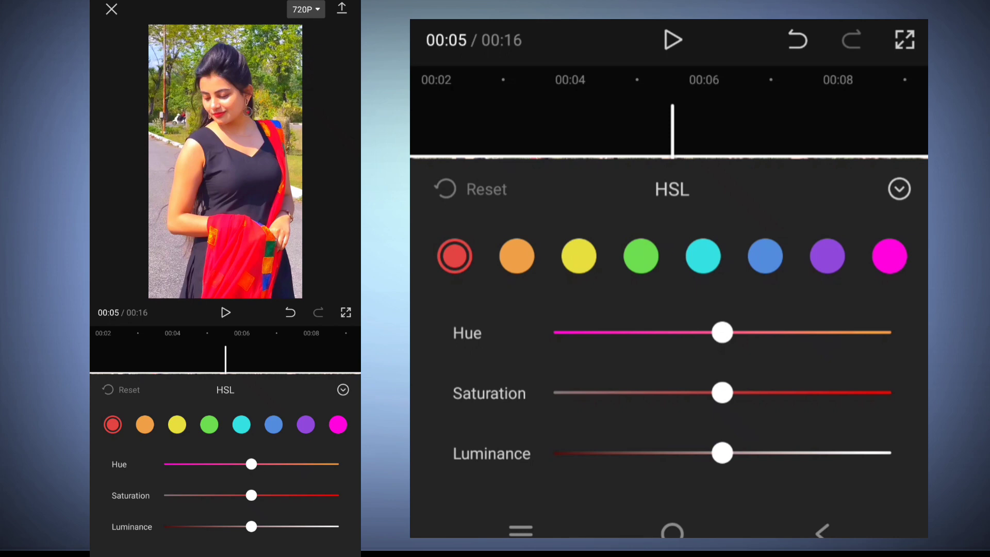
Step: Push green HSL saturation to 100, compare with the original, and confirm the adjustments
left_click(210, 424)
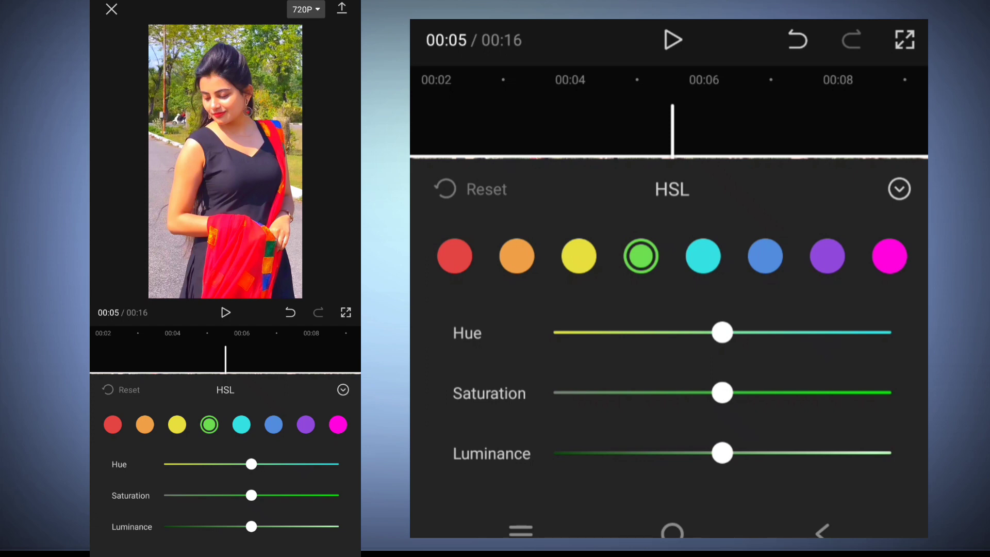
left_click_drag(722, 393, 915, 411)
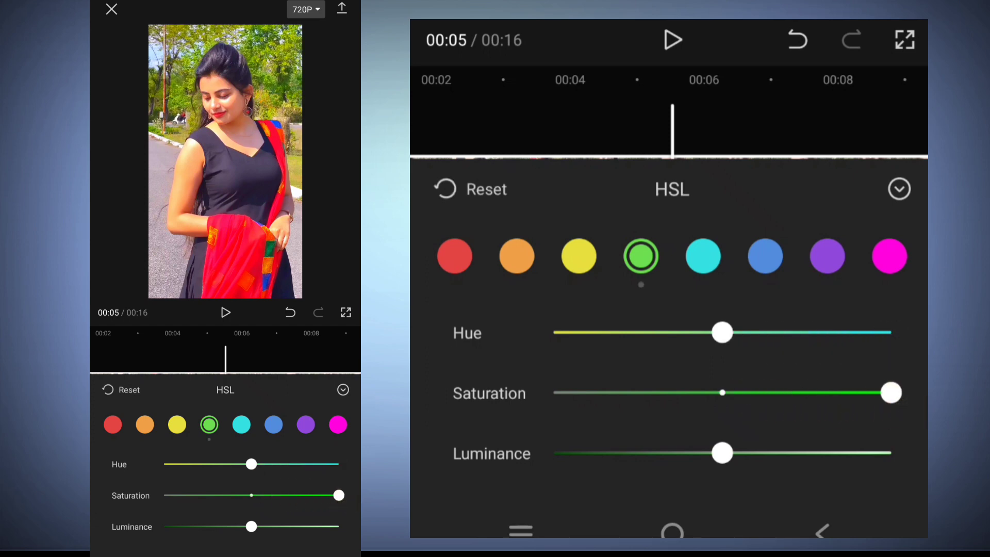
left_click(275, 79)
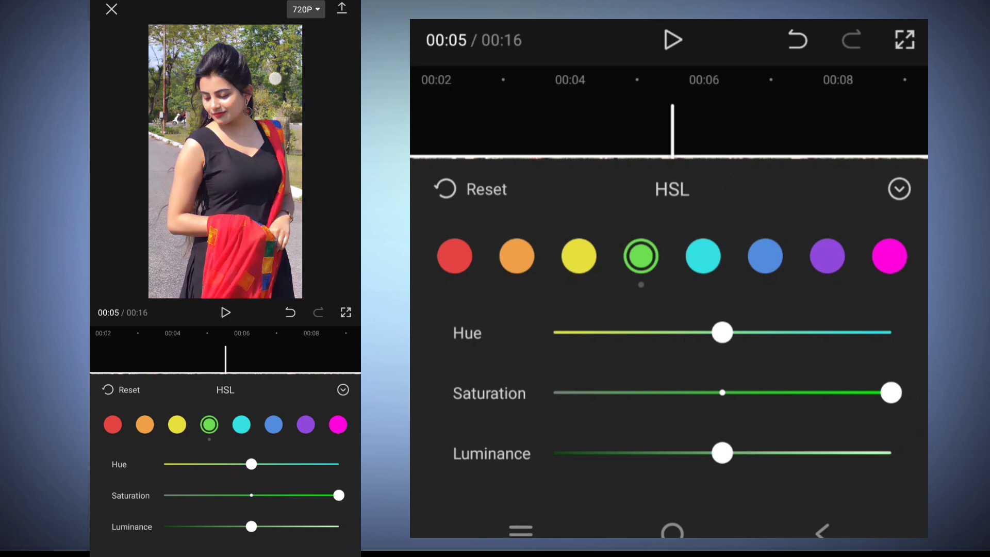
left_click(275, 78)
left_click(267, 90)
left_click(267, 90)
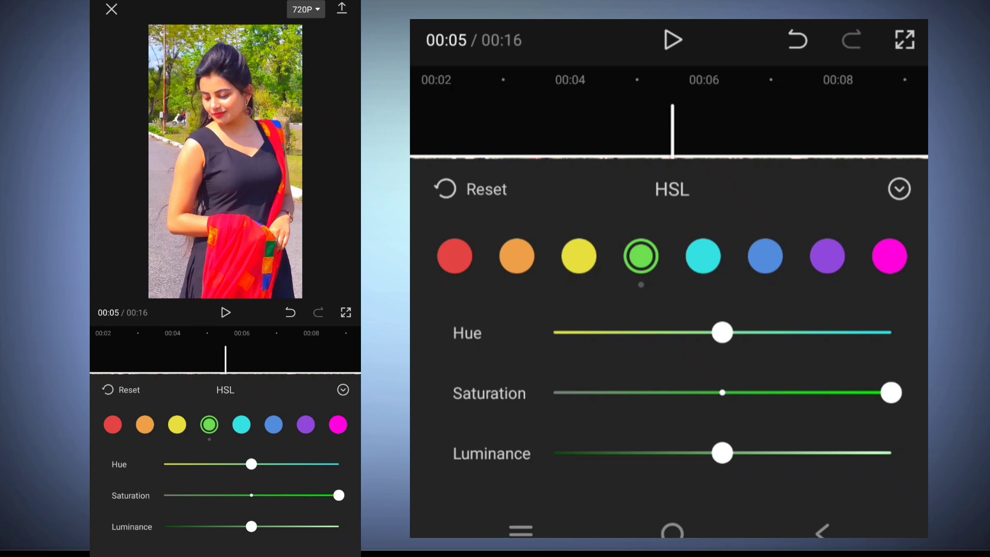
left_click(822, 531)
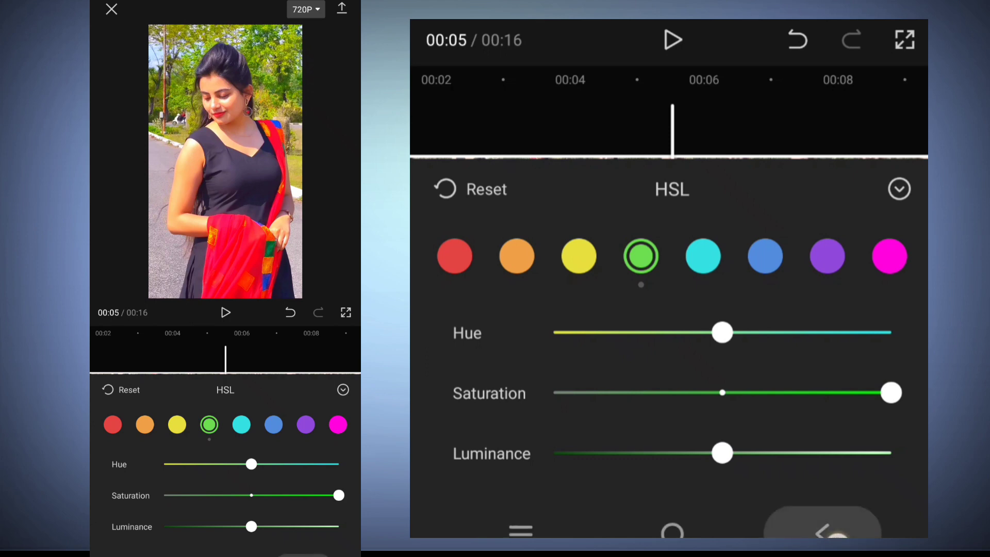
left_click(899, 479)
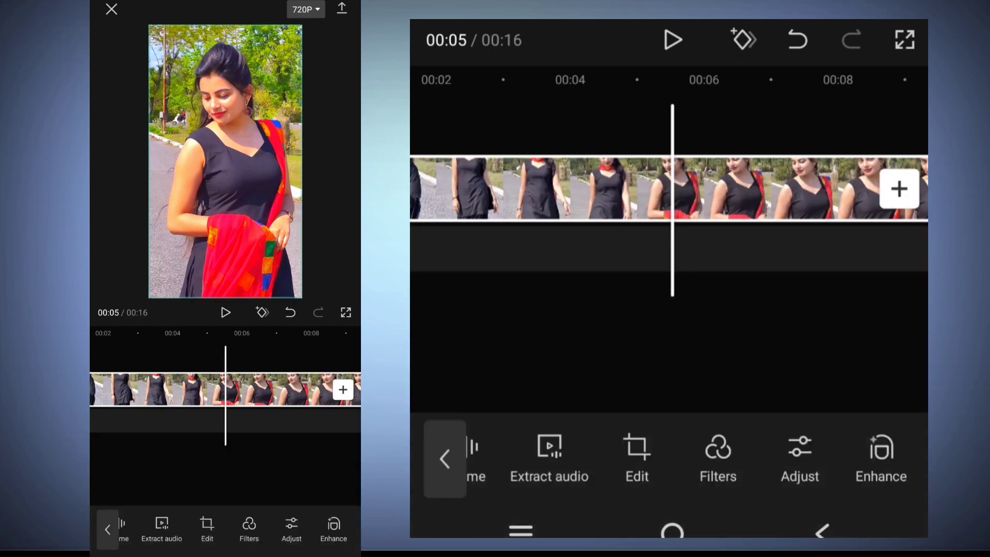
Step: Scrub the colour-graded clip to its end and back, then deselect it
left_click_drag(774, 371, 688, 383)
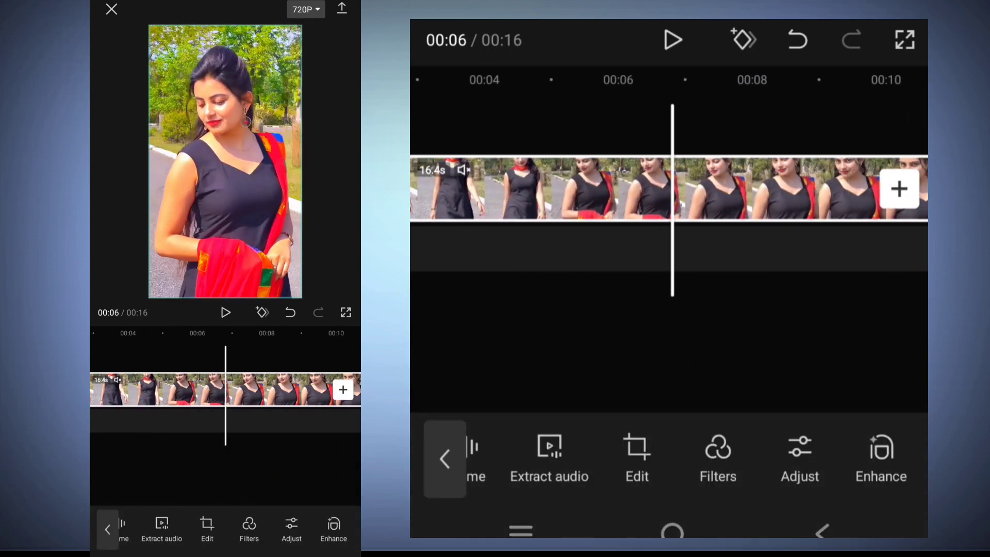
left_click_drag(773, 384, 515, 383)
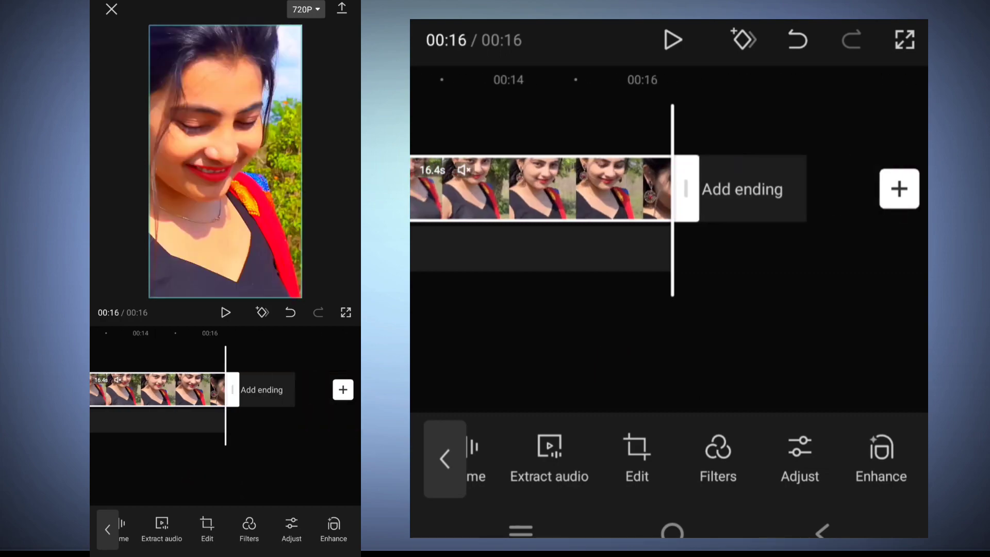
left_click(121, 137)
left_click_drag(634, 353, 831, 354)
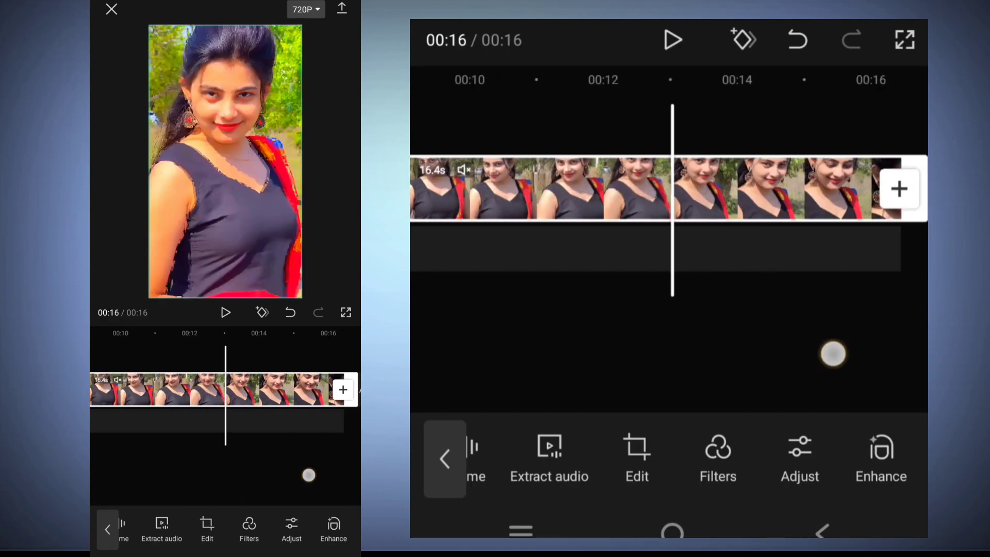
left_click(445, 459)
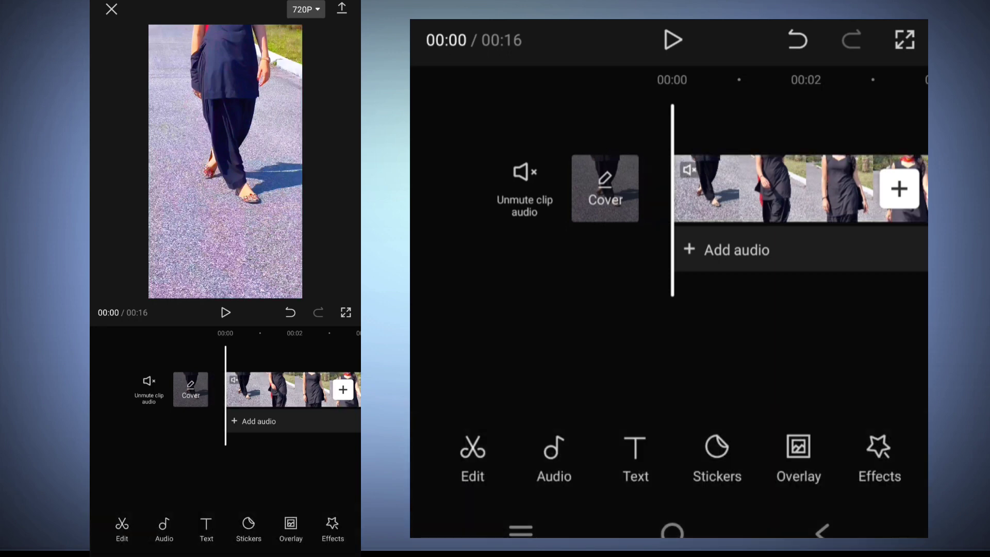
Step: Place the playhead at 00:04 and open the Video effects gallery
left_click_drag(835, 477, 686, 490)
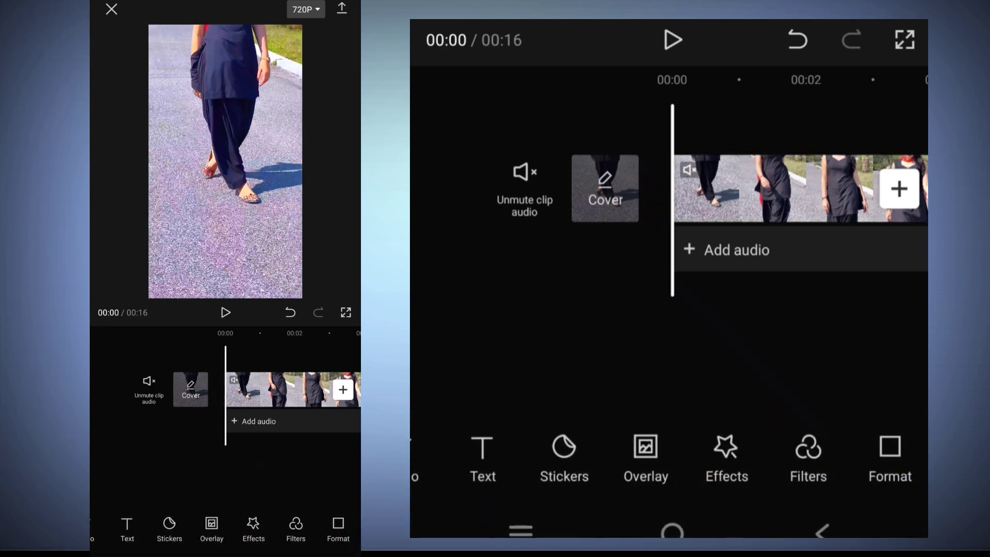
left_click(726, 454)
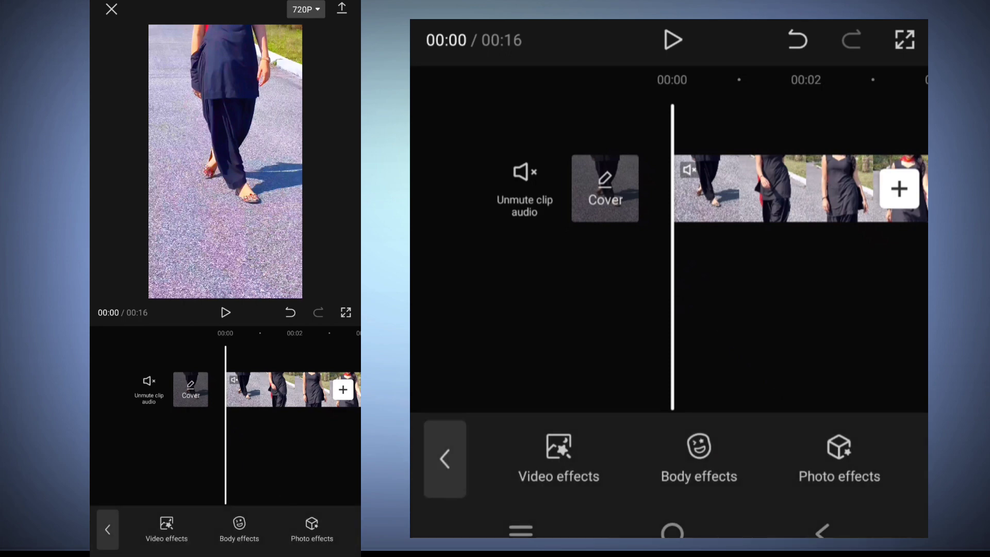
left_click(567, 459)
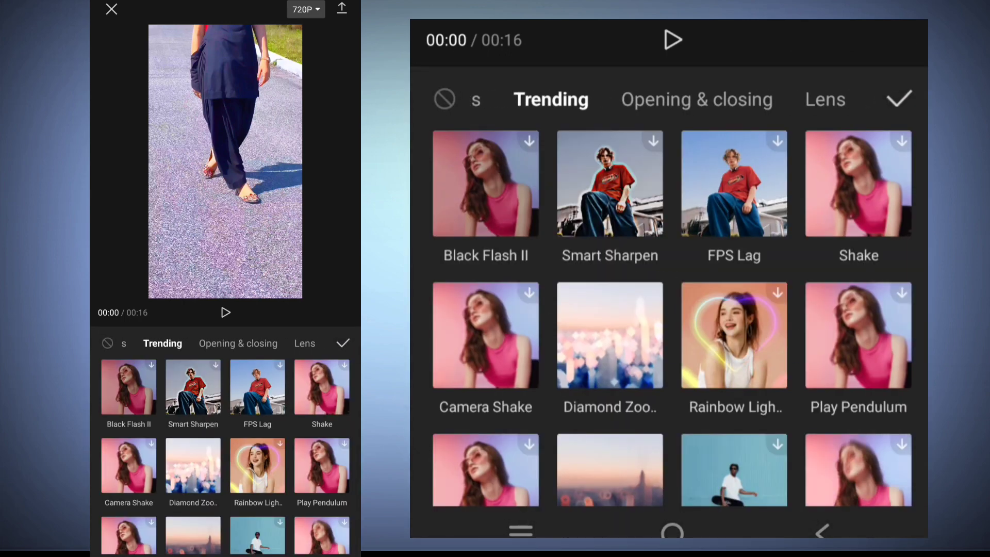
left_click(899, 98)
left_click_drag(835, 309, 536, 366)
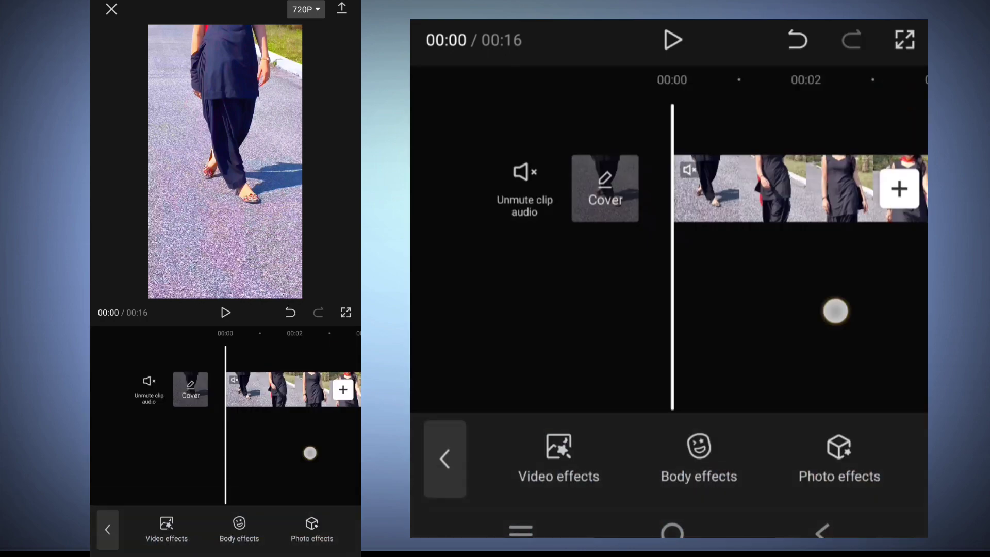
left_click_drag(750, 342, 794, 334)
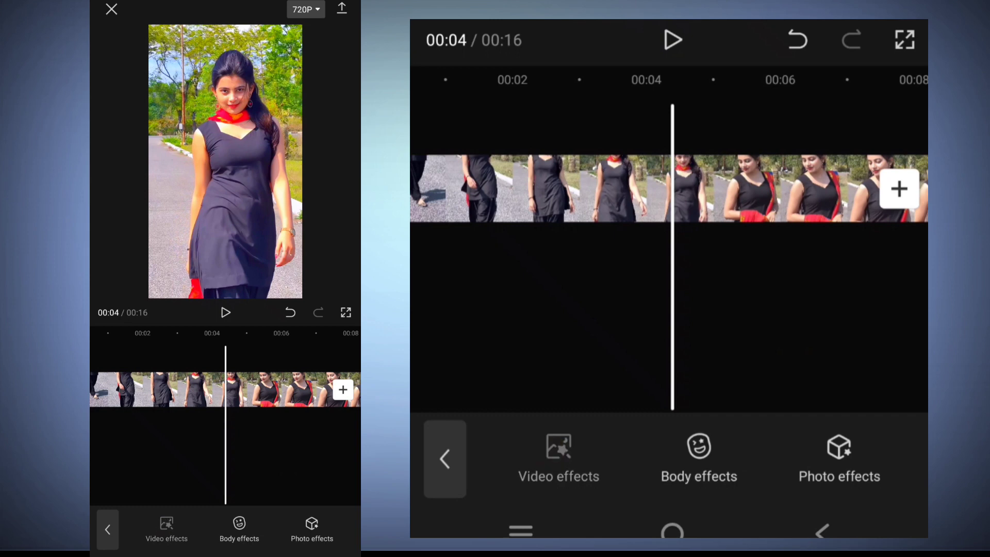
left_click(559, 459)
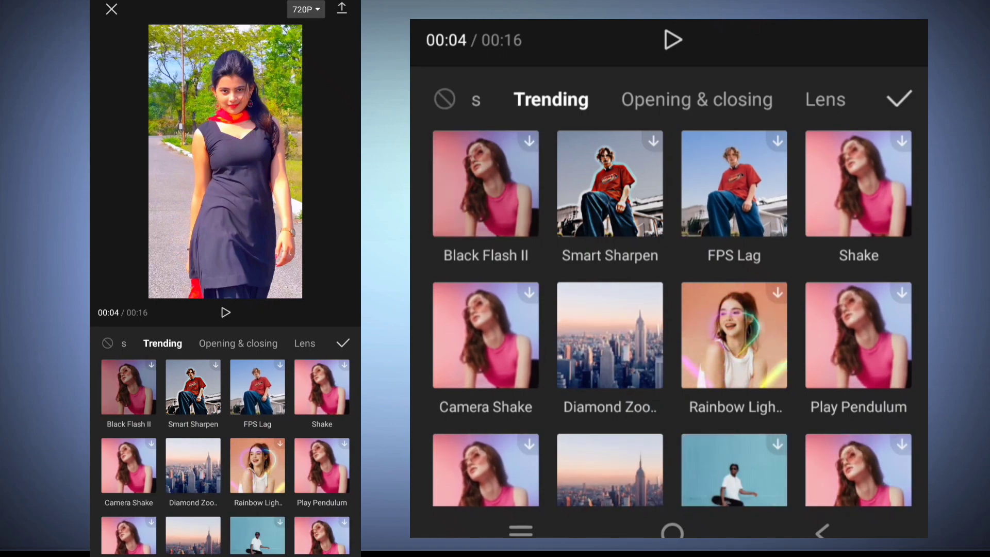
Step: Apply the Lens category Blur effect and lower its blur strength to 13
left_click(825, 99)
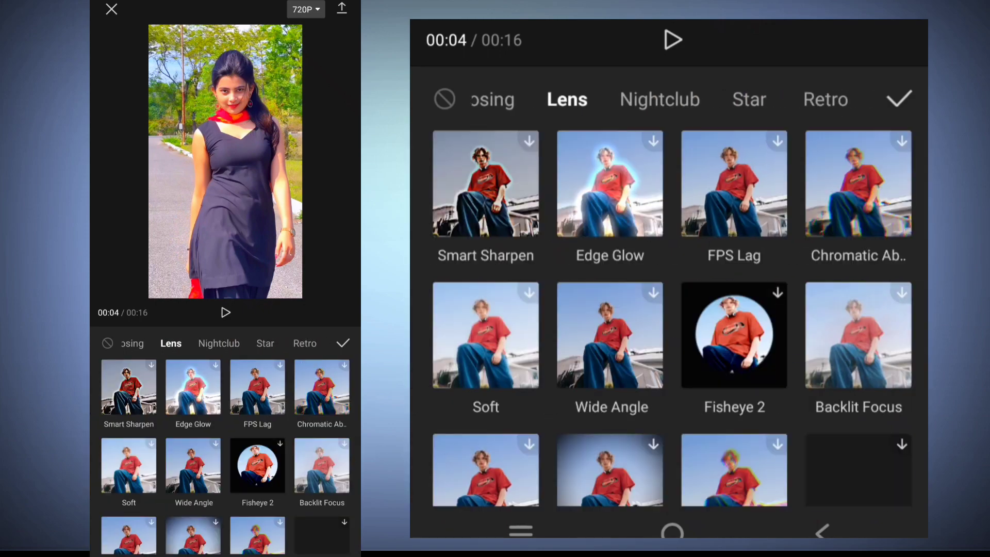
scroll(808, 187, "down", 5)
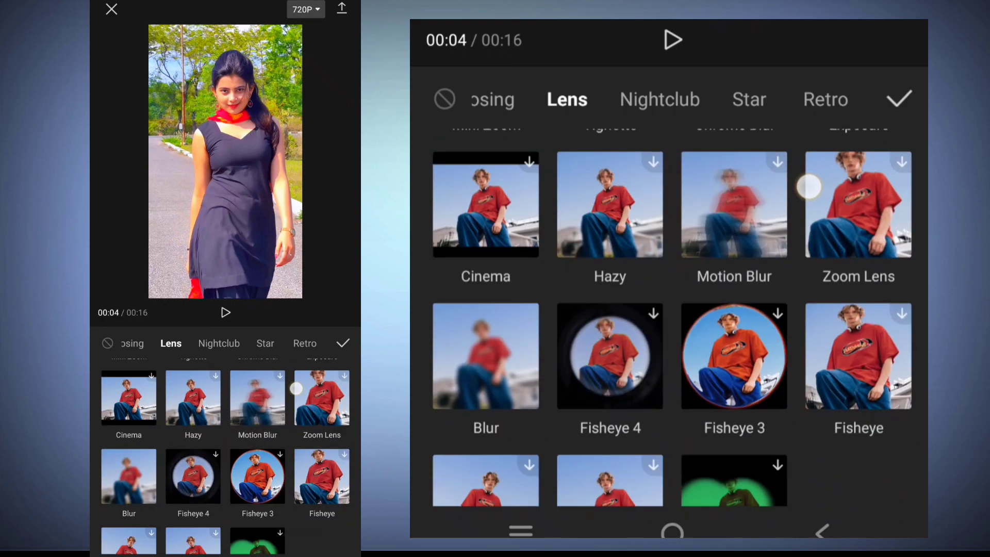
left_click(485, 356)
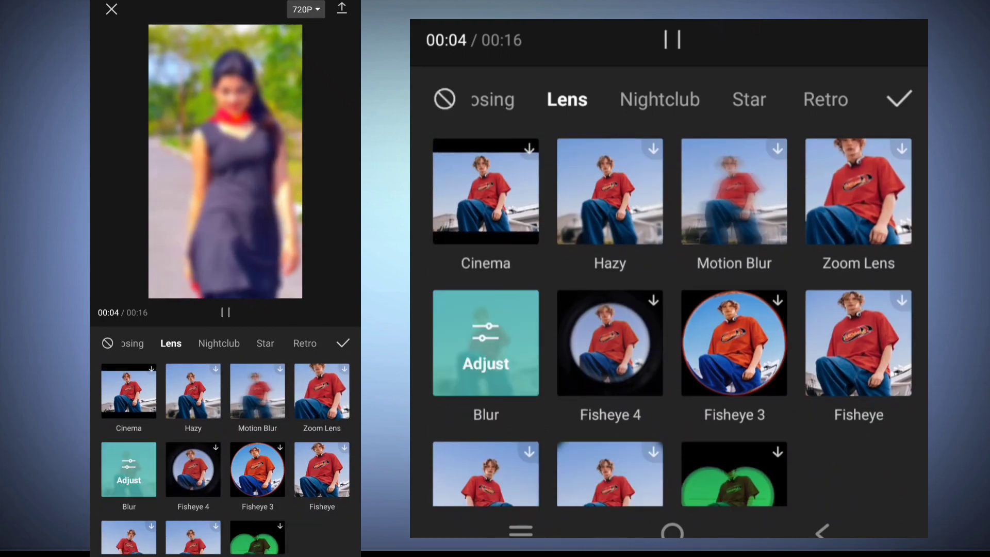
left_click(485, 343)
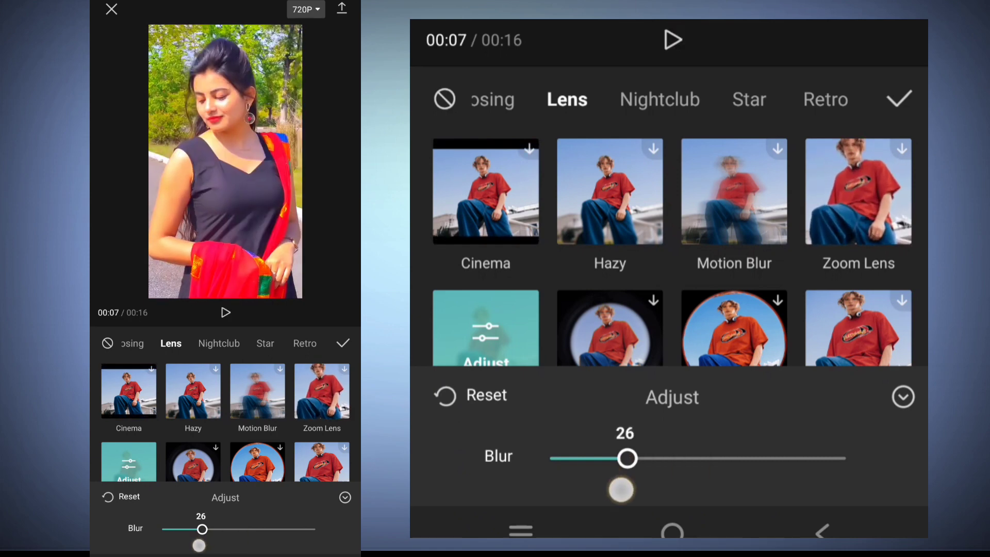
left_click_drag(621, 490, 598, 494)
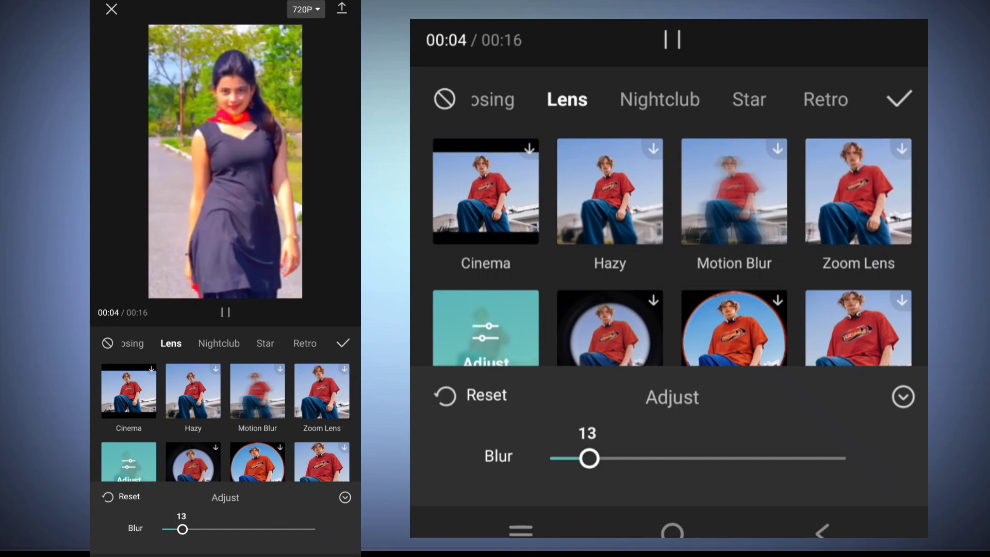
Step: Stretch the Blur effect from 00:00 to 00:16, then scrub back to preview it
left_click(899, 85)
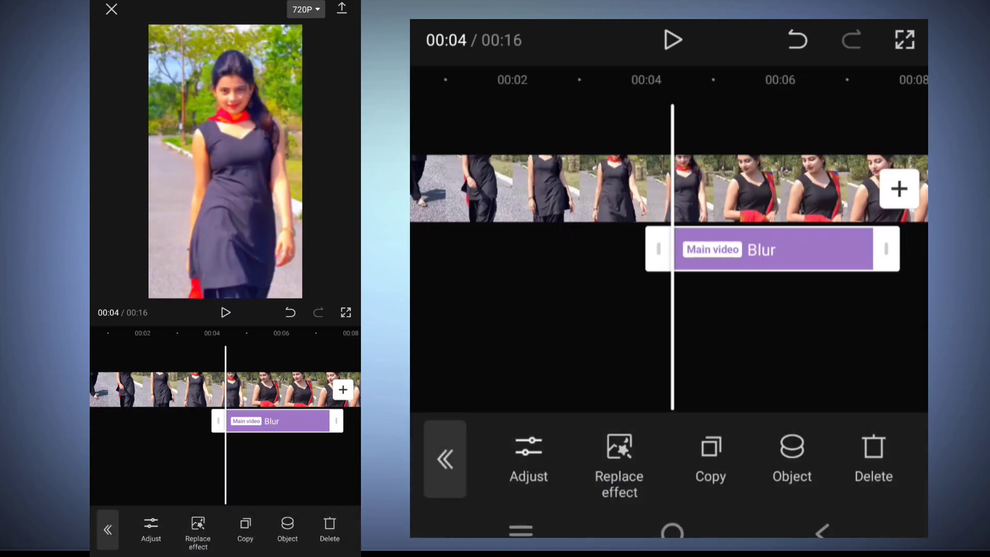
left_click_drag(490, 294, 618, 296)
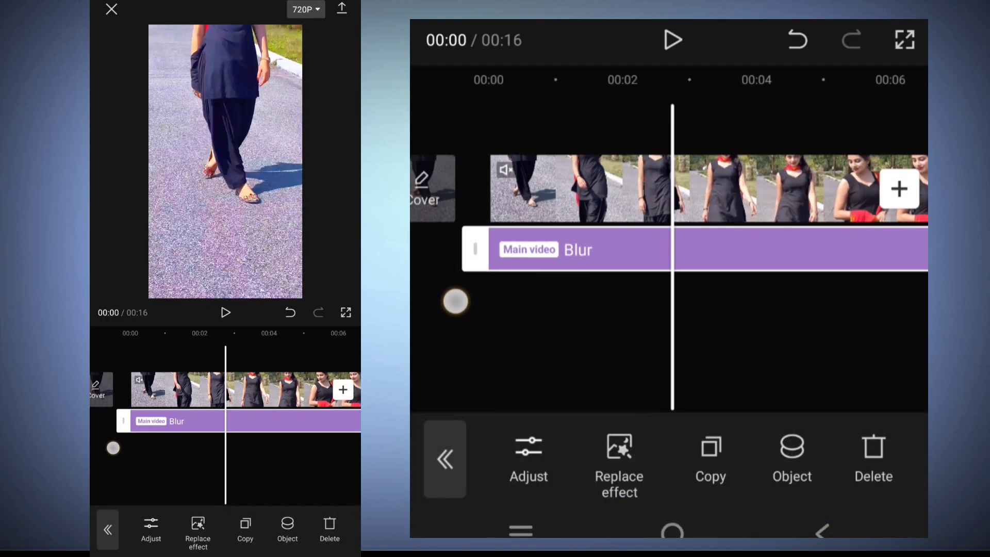
left_click_drag(670, 376, 502, 376)
left_click_drag(554, 249, 912, 256)
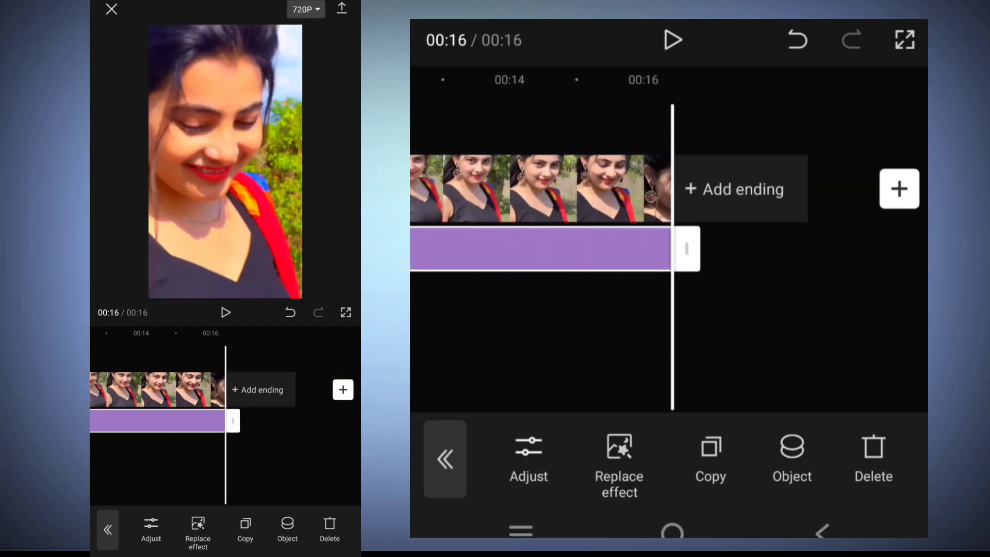
left_click(773, 338)
left_click_drag(774, 339, 871, 323)
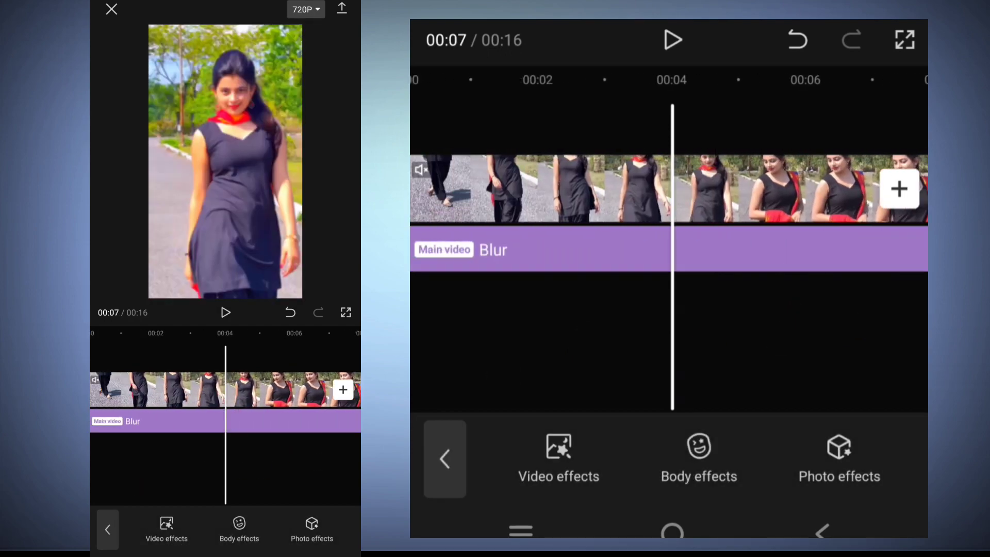
left_click_drag(777, 337, 727, 311)
mouse_move(744, 361)
left_mouse_down()
mouse_move(857, 321)
mouse_move(841, 314)
left_mouse_up()
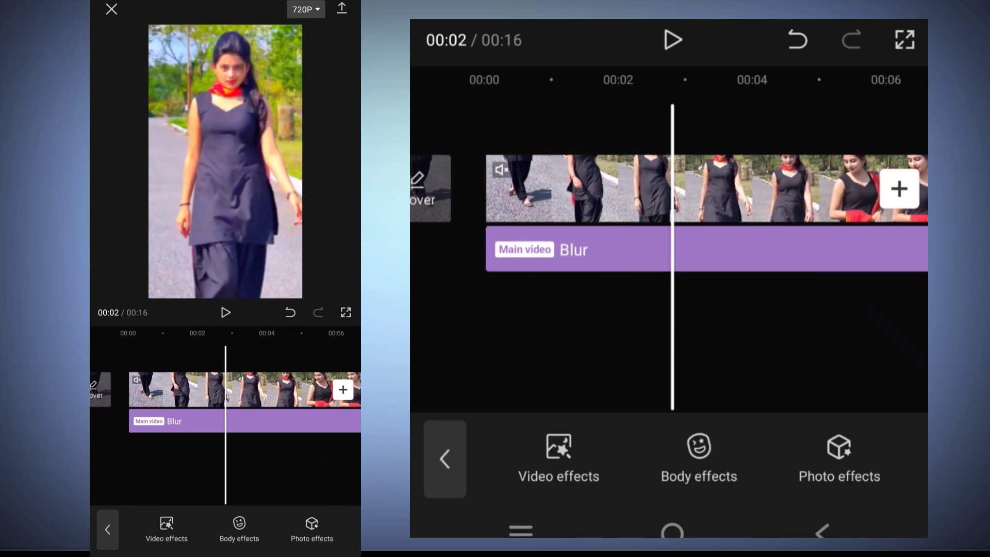
Step: Apply the Halo Blur effect from the Trending effects category
left_click(558, 458)
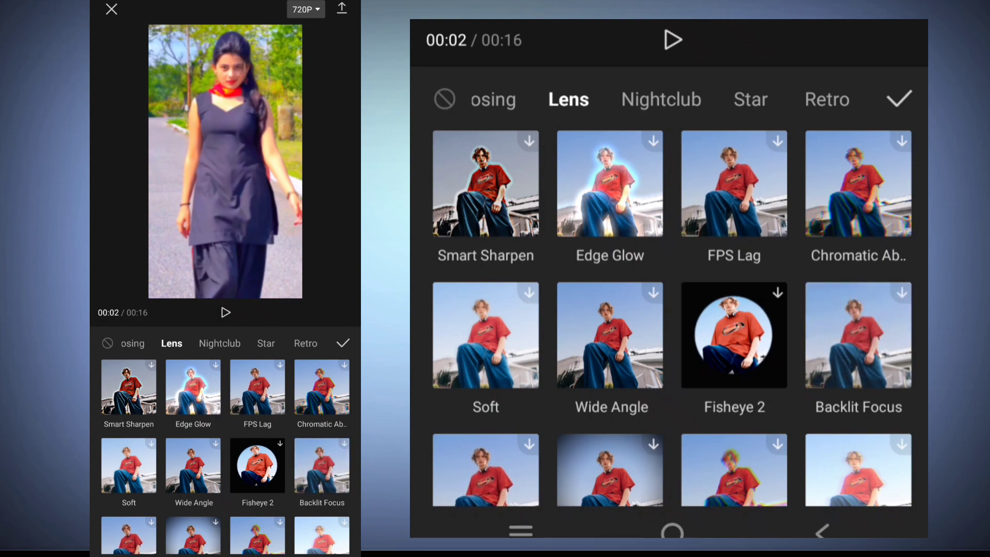
left_click(493, 100)
left_click_drag(667, 99, 758, 99)
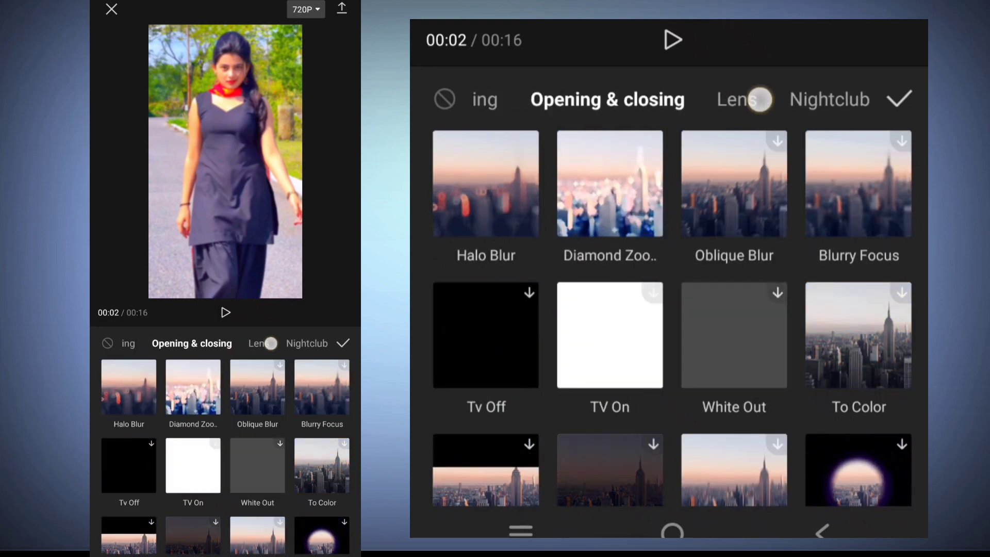
left_click(699, 99)
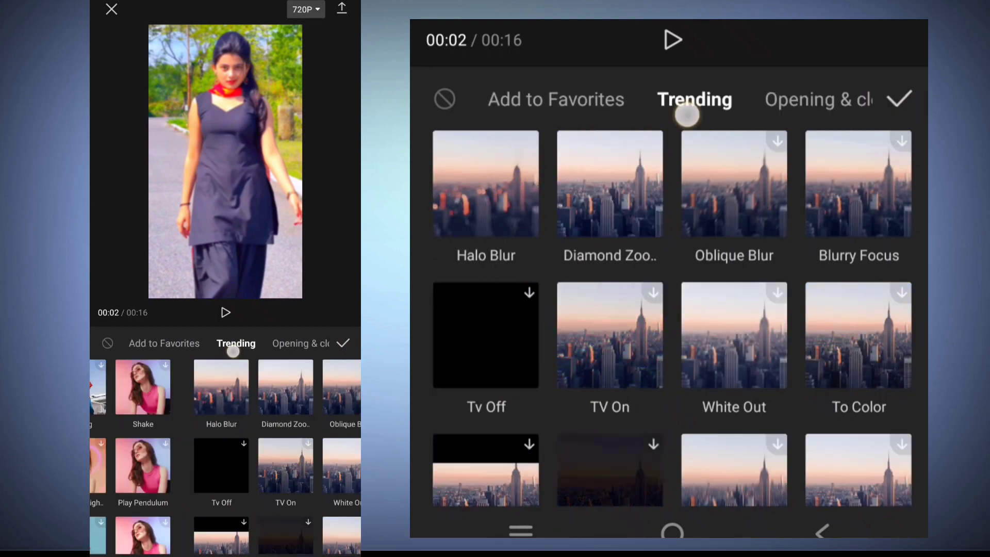
left_click_drag(750, 434, 818, 221)
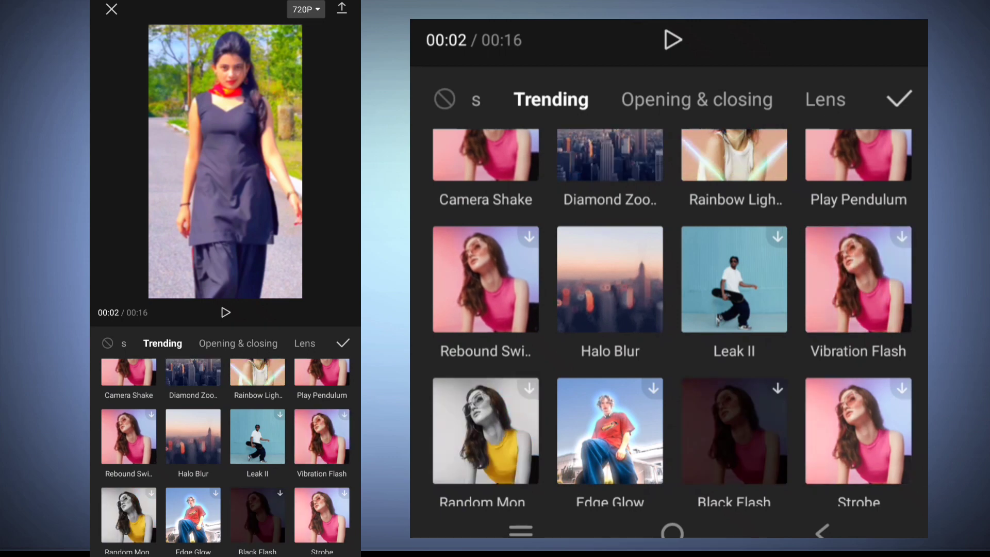
left_click(610, 279)
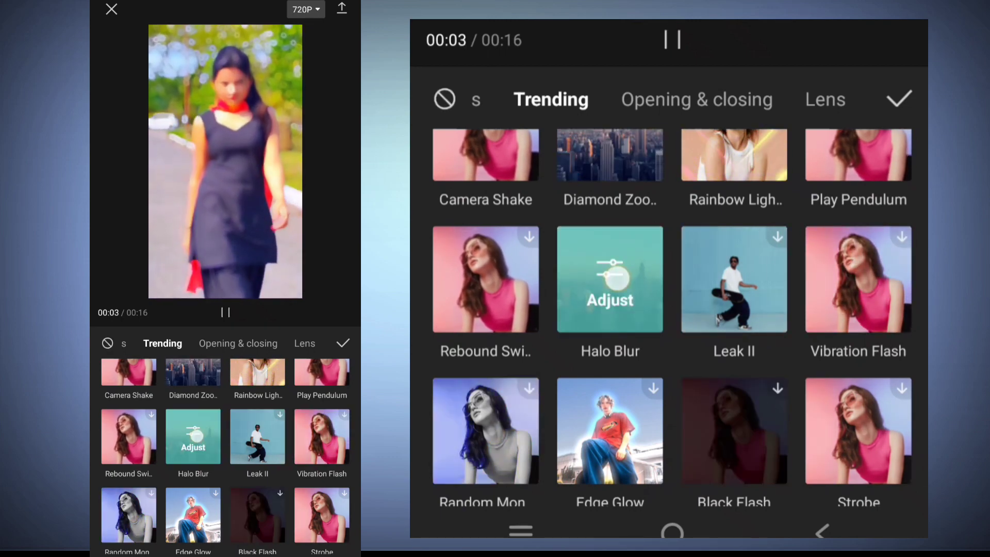
Step: Set Halo Blur speed to 0 and intensity to 54, then extend it to 00:00
left_click(610, 279)
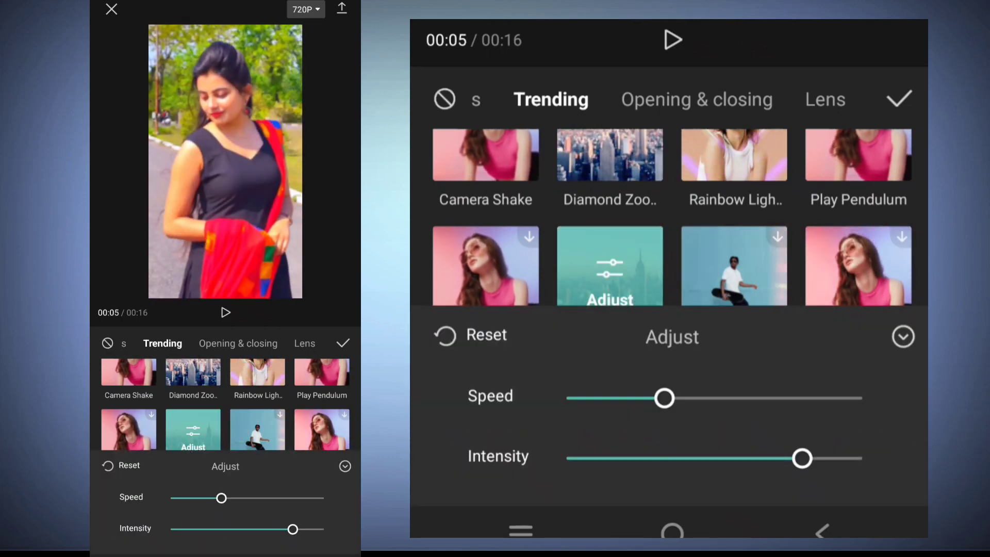
left_click_drag(664, 398, 500, 438)
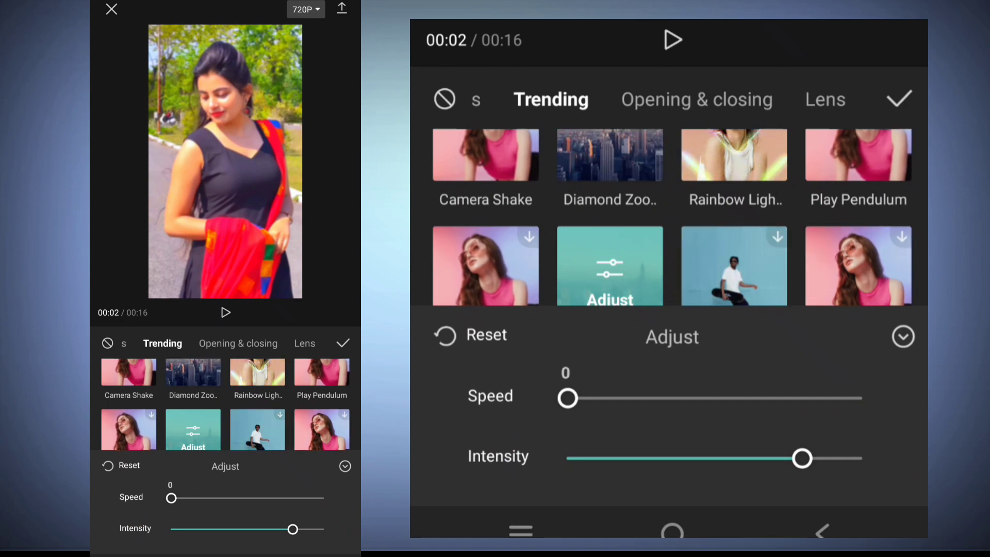
left_click_drag(802, 458, 903, 478)
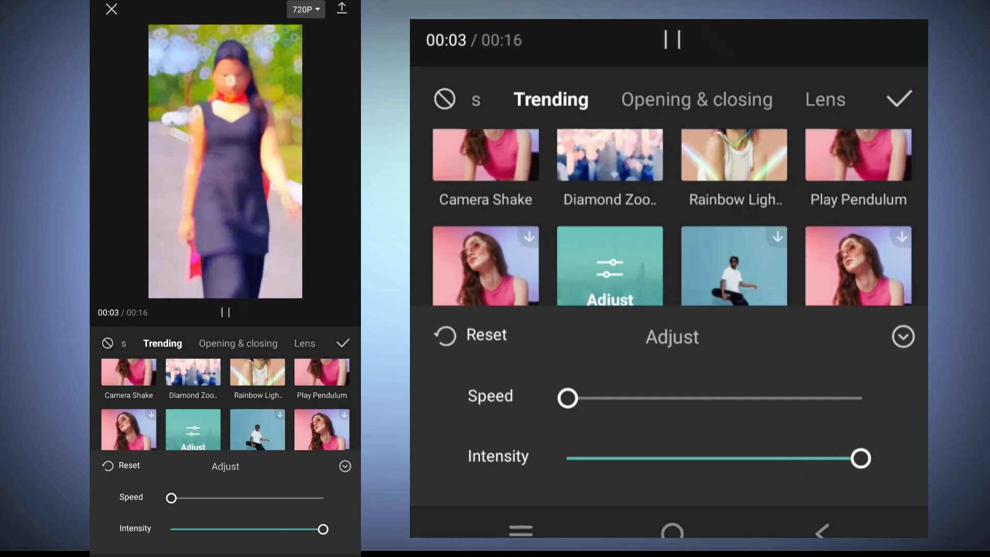
mouse_move(863, 461)
left_mouse_down()
mouse_move(751, 478)
mouse_move(771, 488)
mouse_move(727, 487)
left_mouse_up()
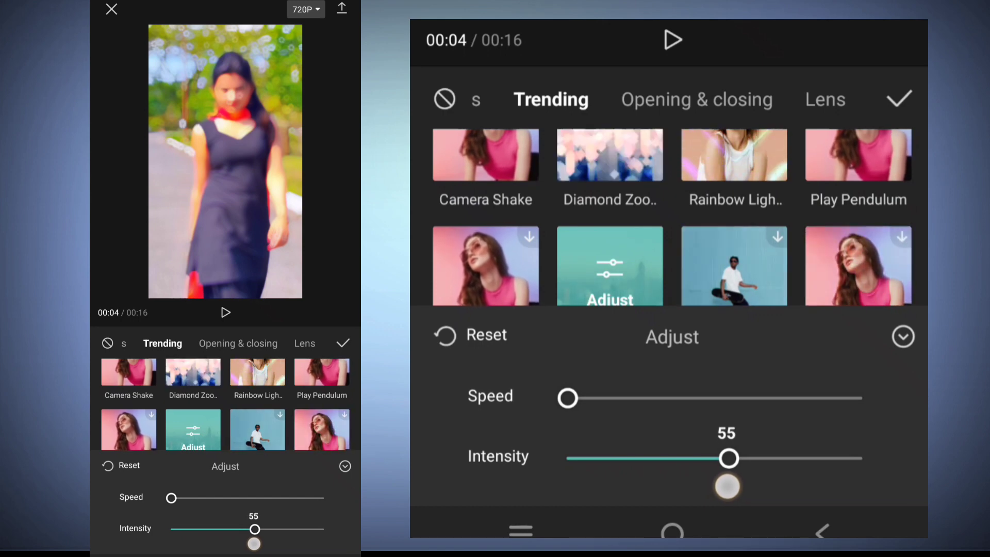
left_click_drag(727, 487, 725, 485)
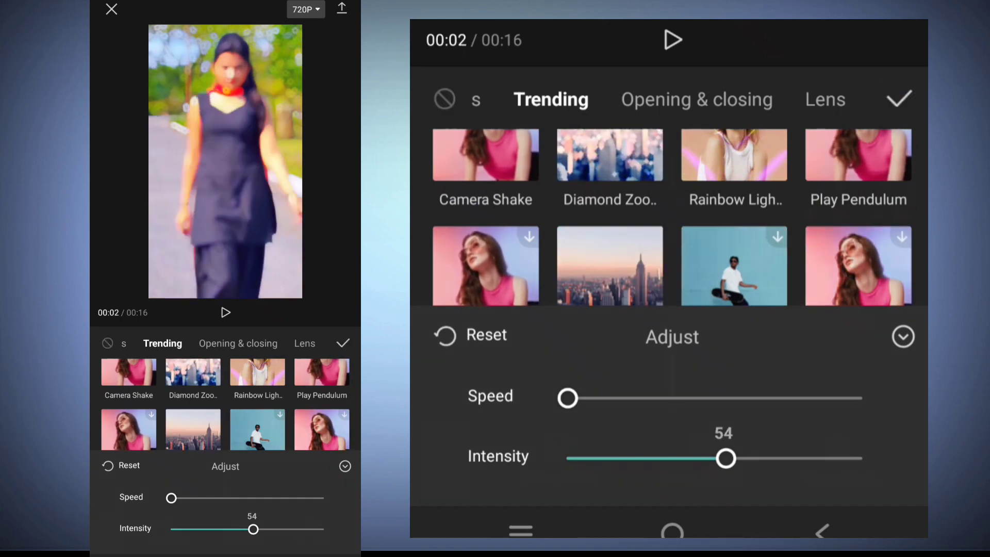
left_click(898, 99)
left_click_drag(655, 317, 477, 341)
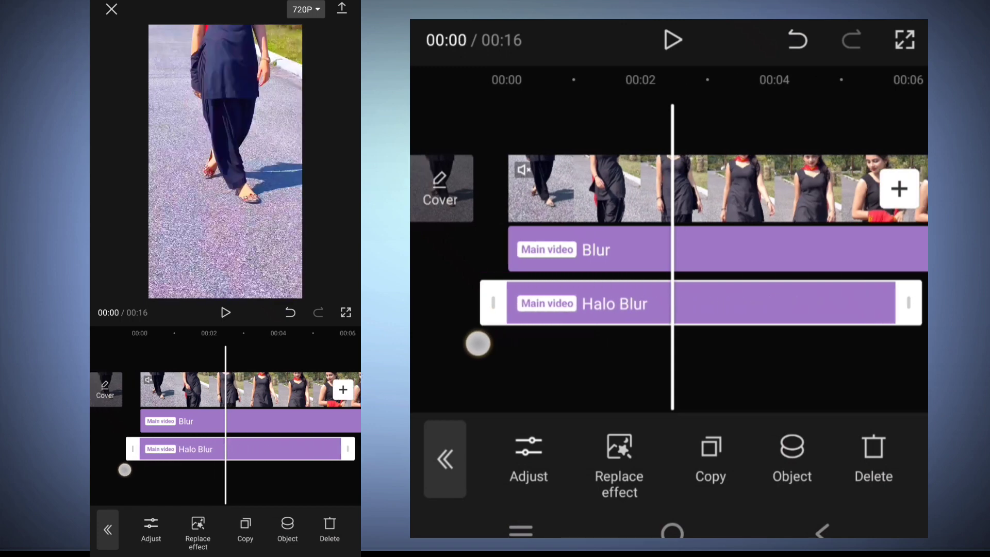
Step: Extend the Halo Blur effect to 00:16 so it matches the Blur effect, then deselect it
scroll(530, 389, "right", 5)
left_click_drag(729, 304, 908, 305)
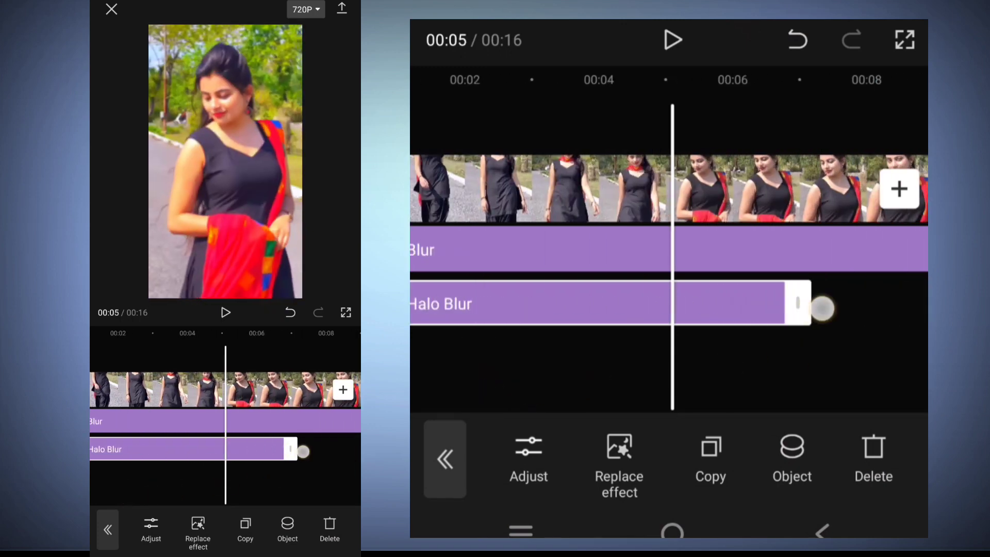
left_click(801, 373)
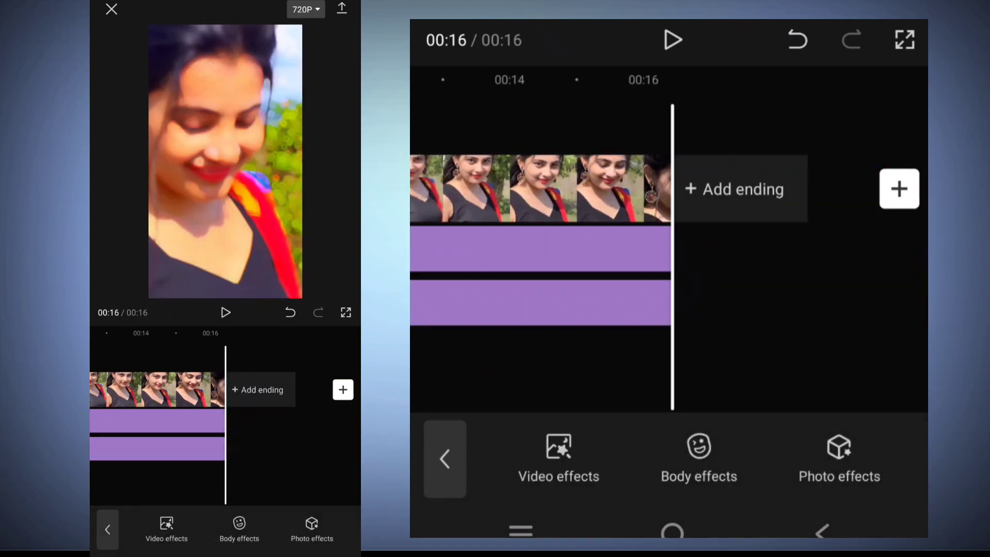
scroll(791, 354, "left", 5)
scroll(859, 349, "left", 5)
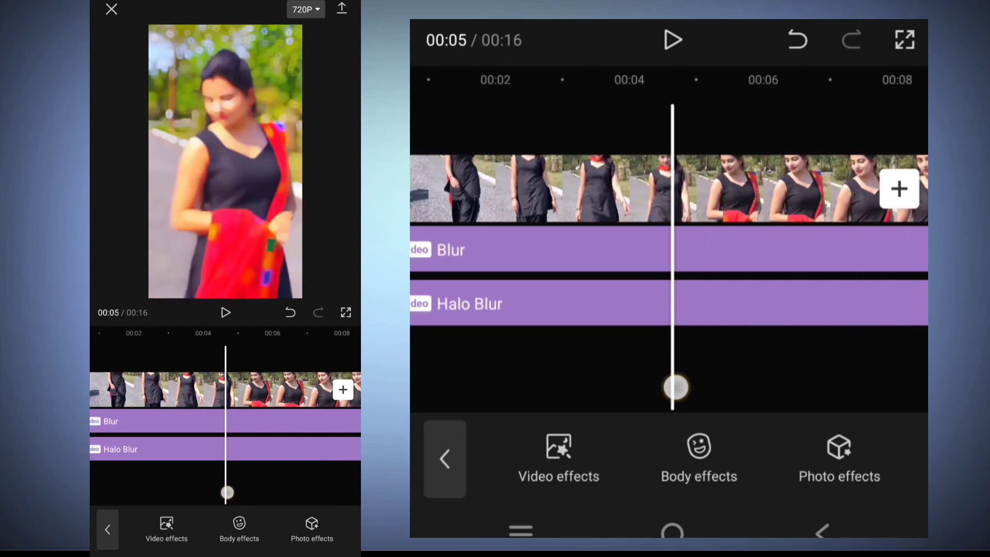
scroll(864, 360, "left", 3)
scroll(767, 384, "right", 5)
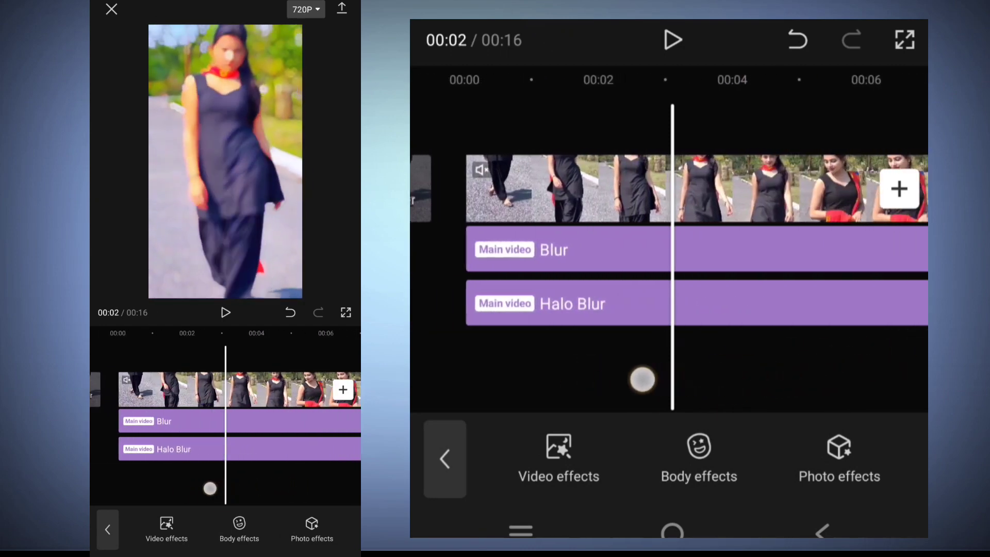
scroll(573, 376, "left", 2)
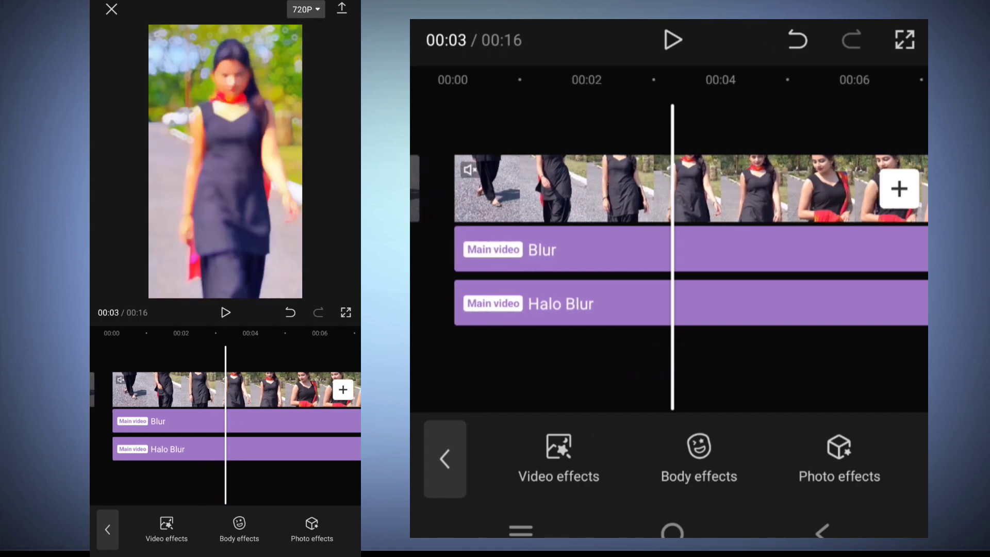
scroll(756, 345, "left", 4)
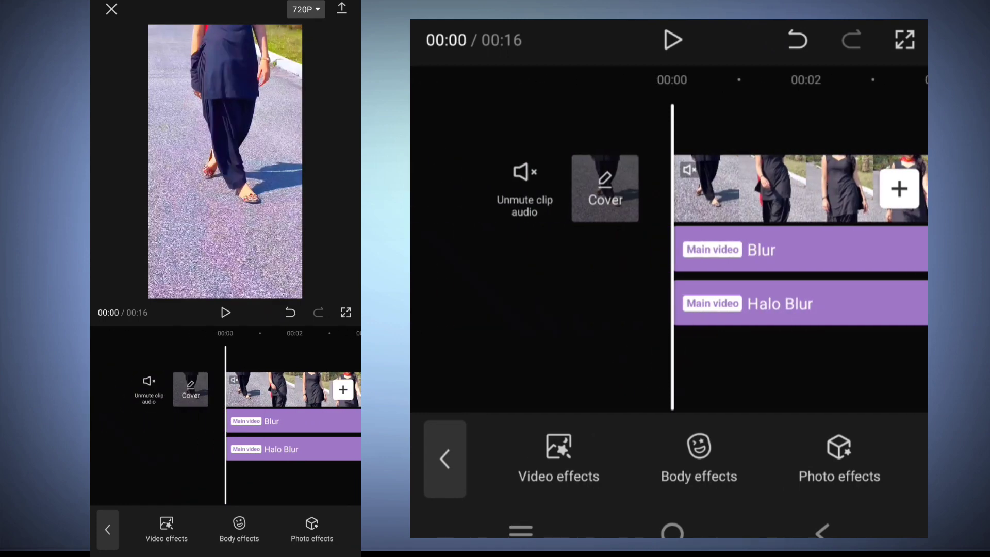
scroll(583, 364, "right", 8)
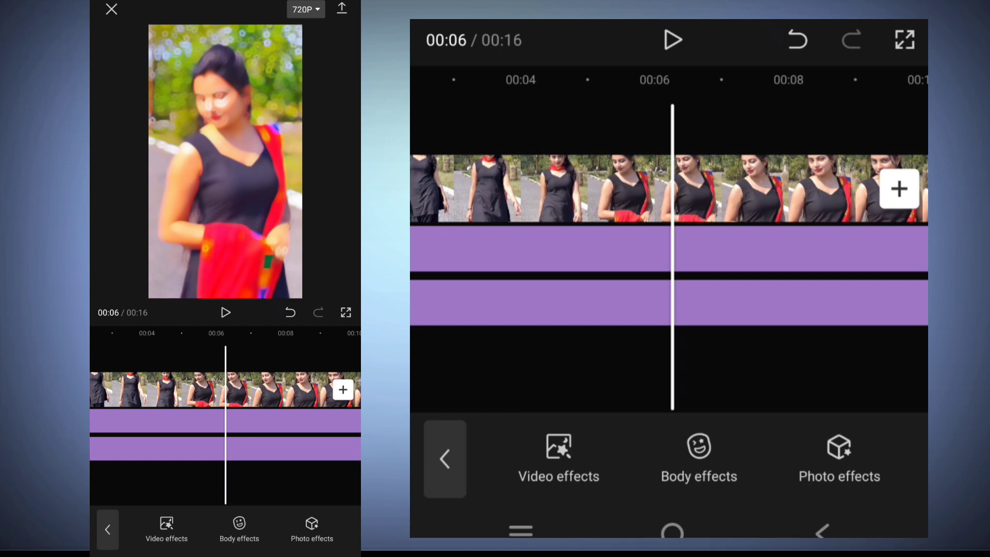
Step: Raise the main clip's Highlight to 15 and Shadow to 12 in Adjust
left_click(217, 387)
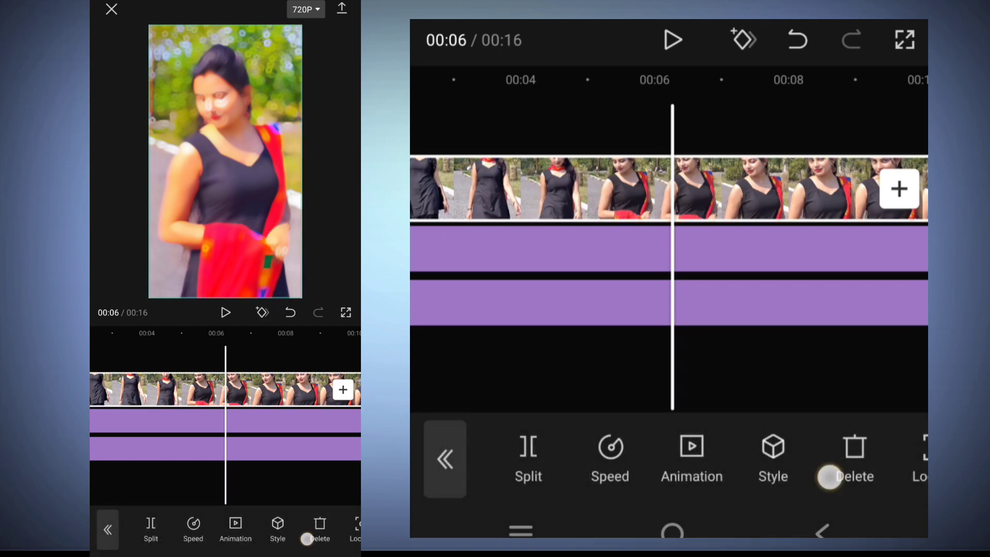
left_click_drag(829, 477, 489, 476)
left_click_drag(804, 480, 553, 488)
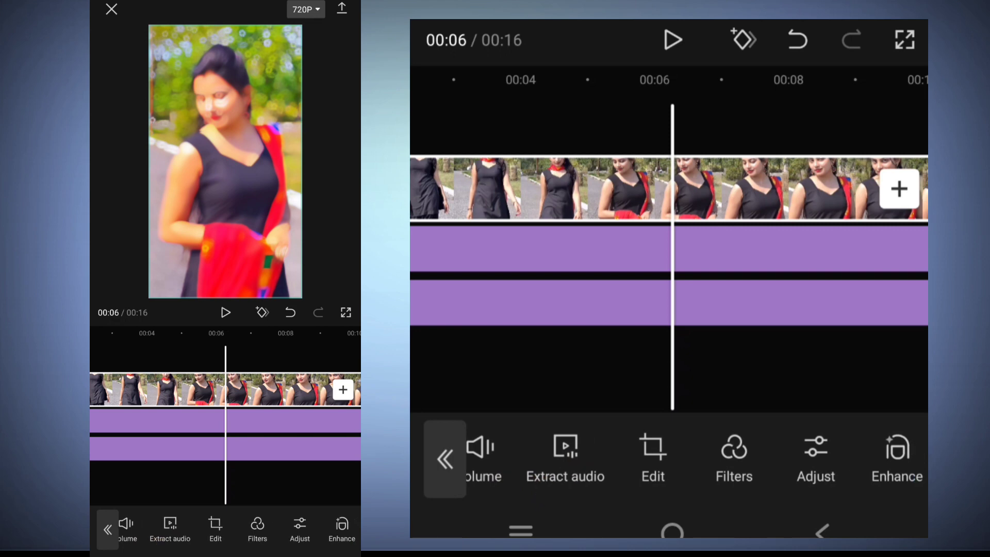
left_click(815, 456)
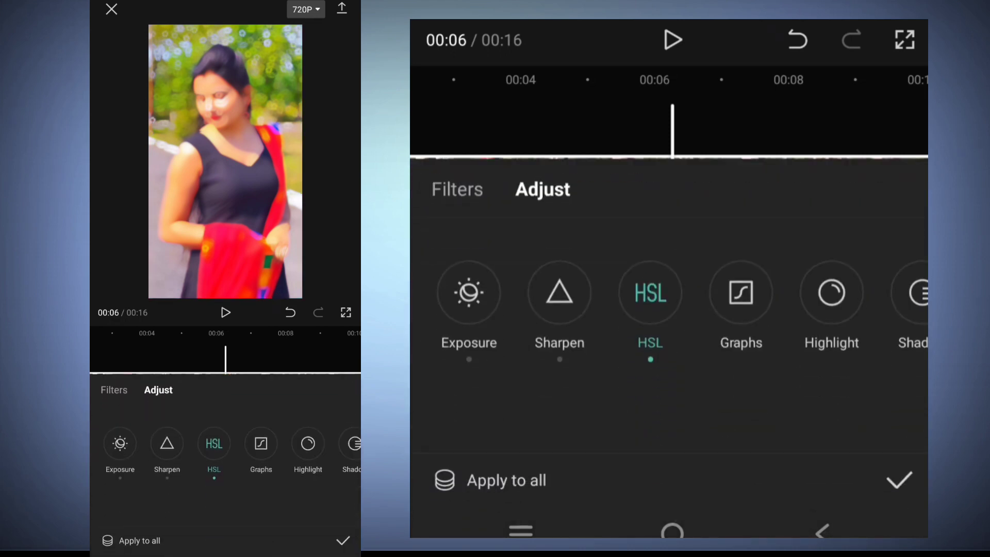
left_click(827, 302)
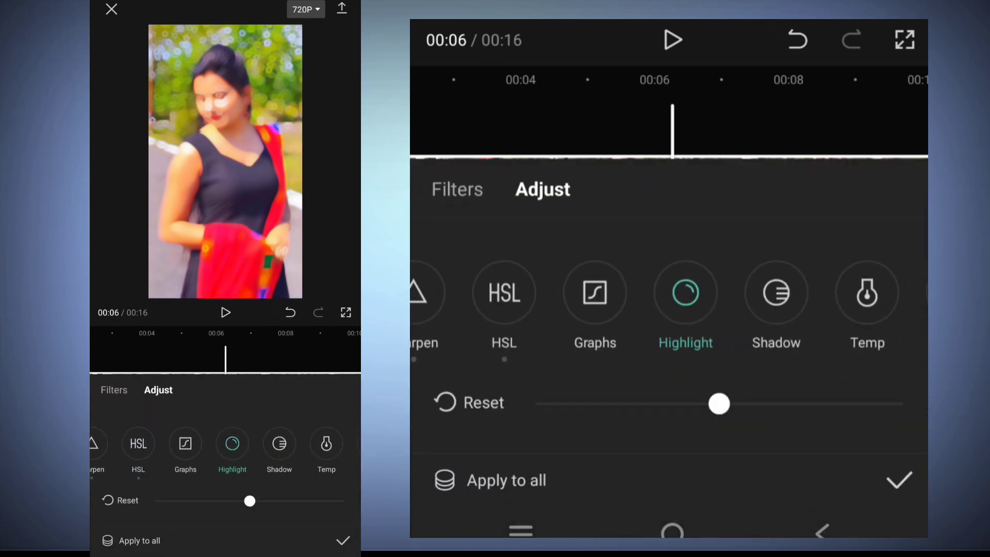
left_click_drag(721, 416, 773, 422)
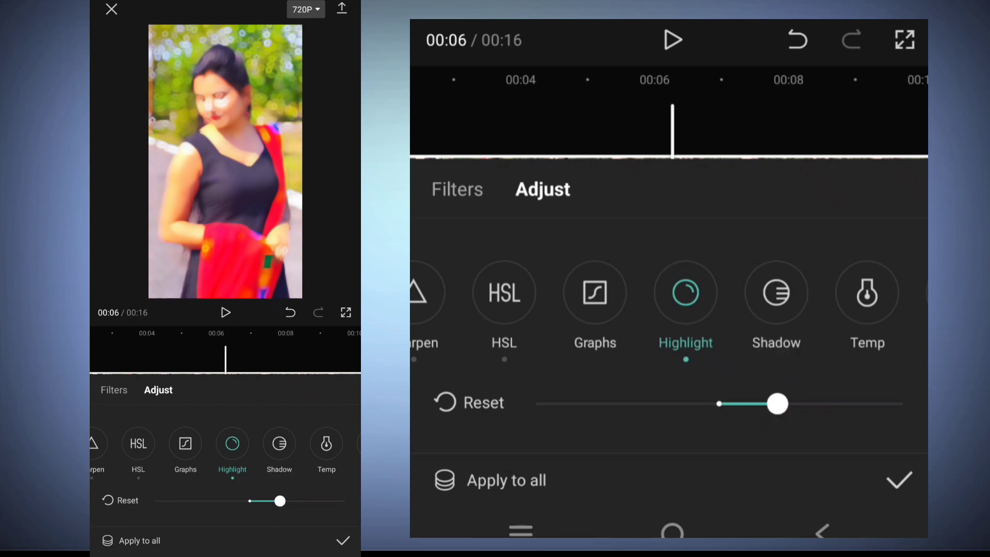
left_click(775, 297)
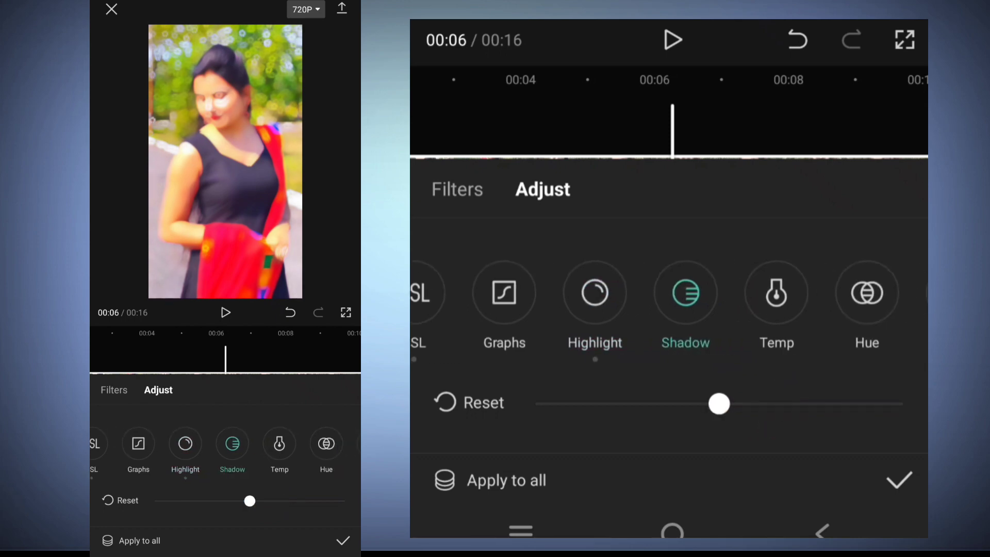
mouse_move(719, 425)
left_mouse_down()
mouse_move(765, 427)
mouse_move(753, 429)
left_mouse_up()
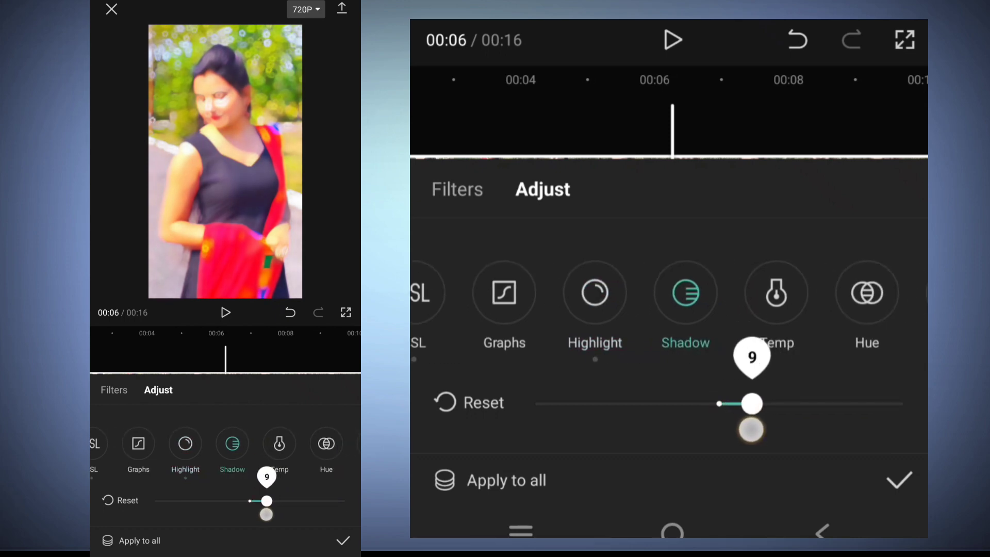
left_click(896, 480)
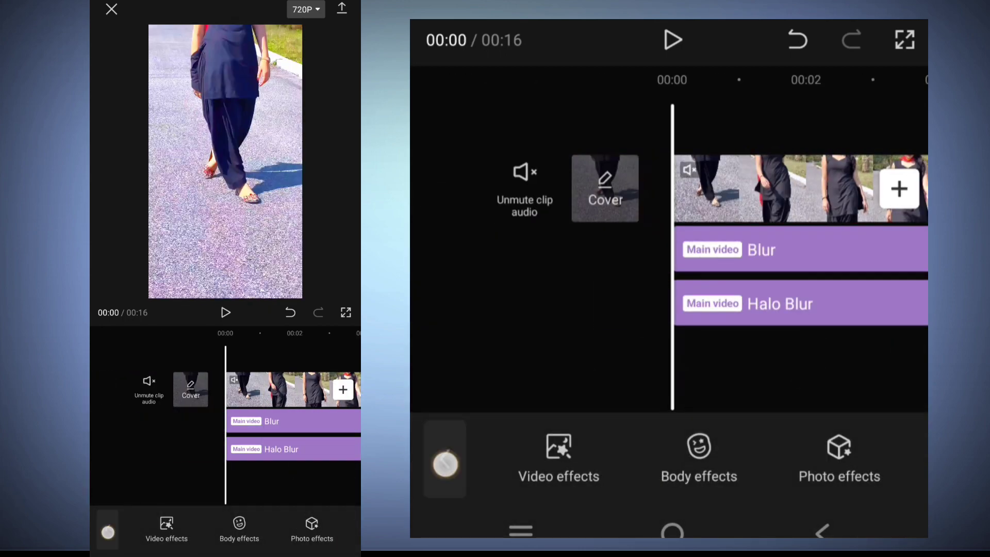
Step: Return to the main editing toolbar and bring up the Overlay options
left_click(445, 464)
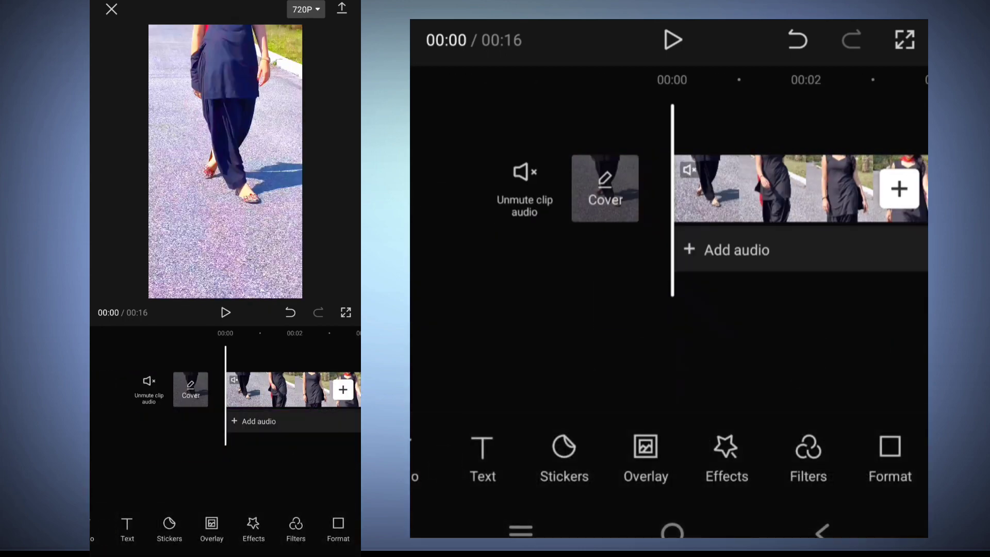
left_click_drag(808, 464, 871, 464)
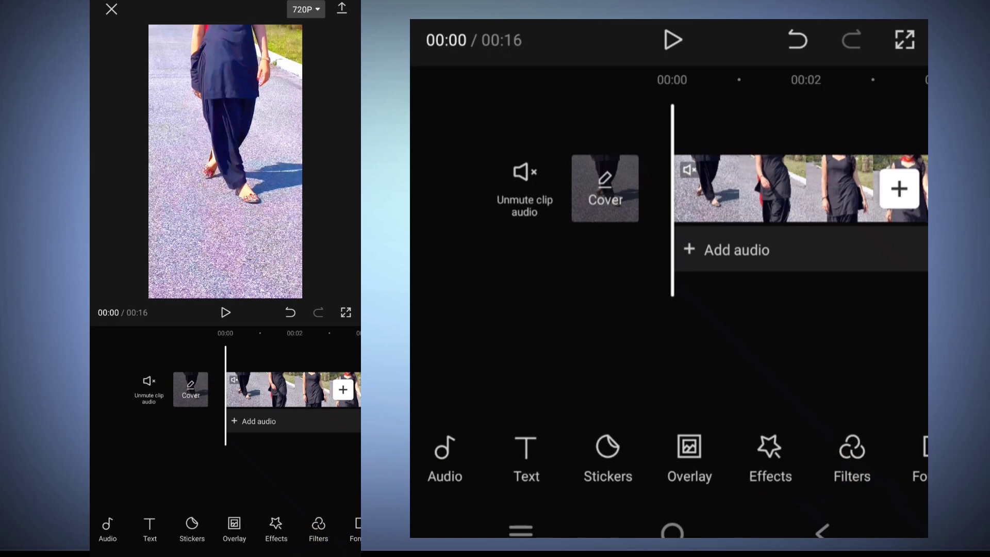
left_click(678, 457)
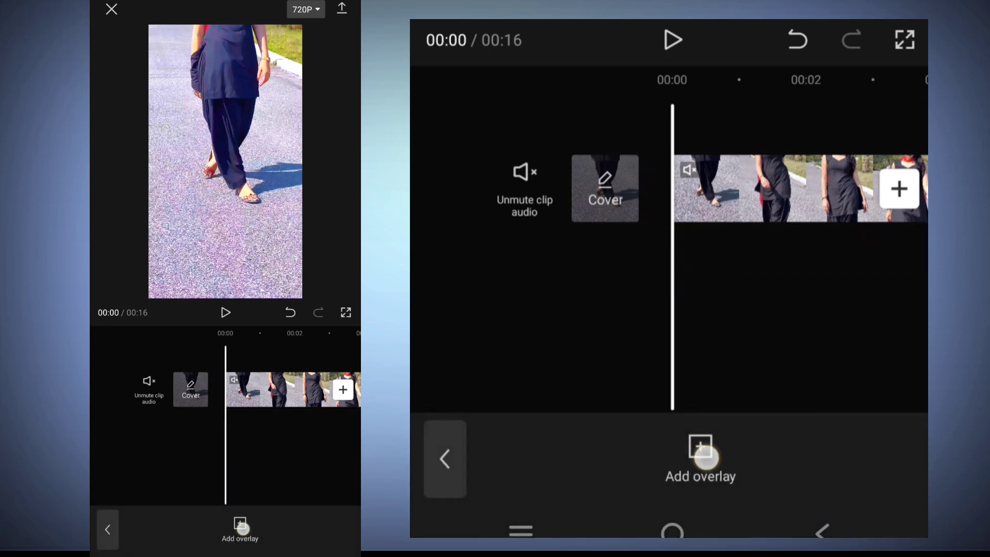
Step: Add the imported 00:16 walking video from the Videos tab as an overlay
left_click(705, 457)
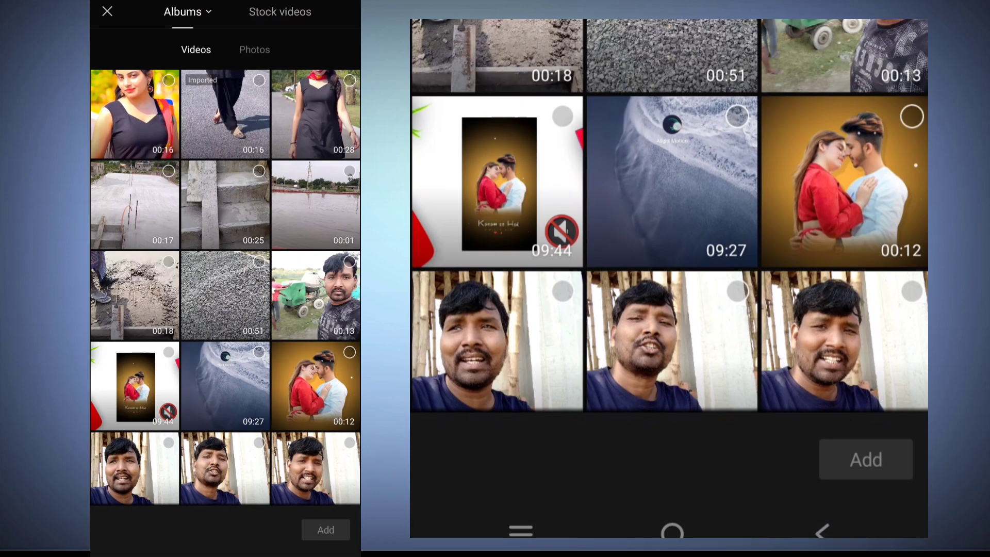
left_click(259, 80)
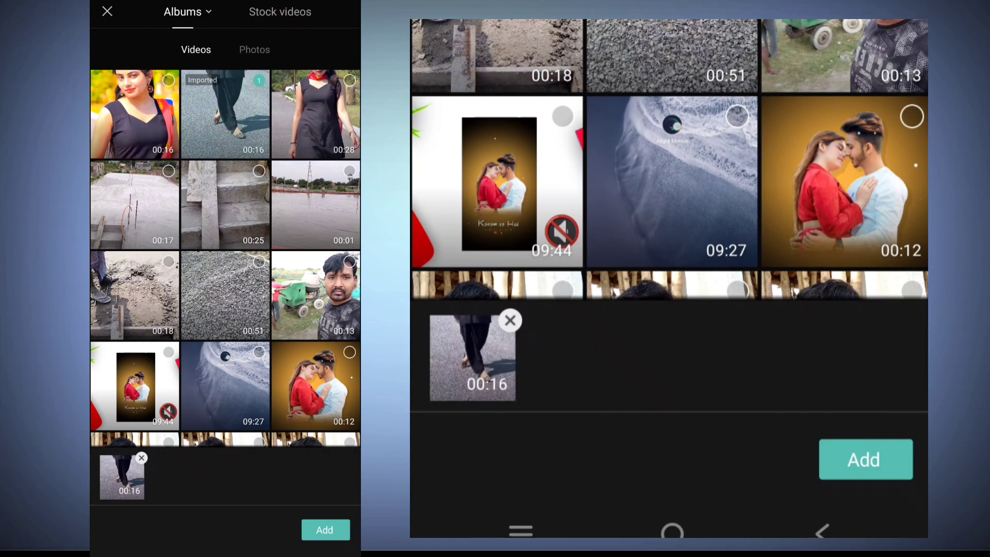
left_click(865, 459)
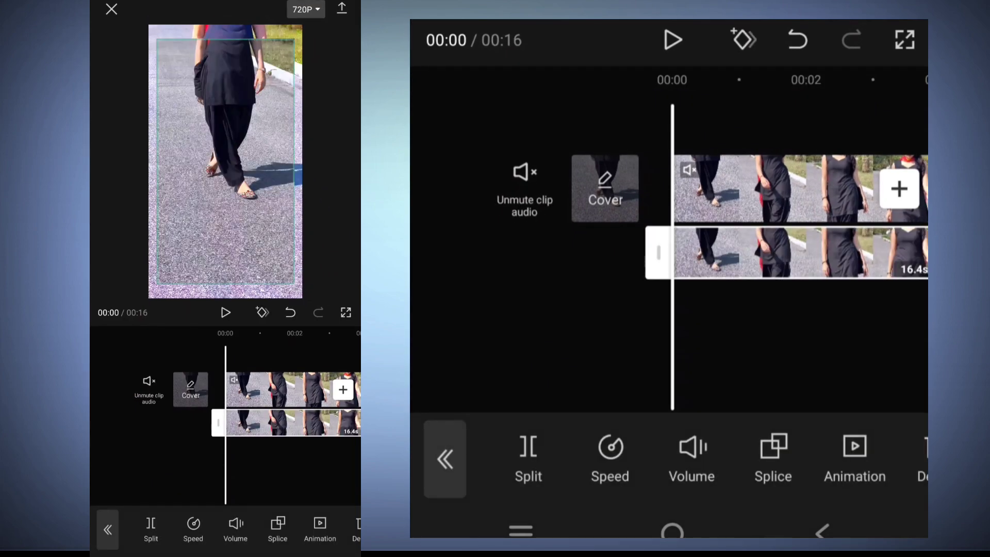
Step: Scale the overlay up to fill the whole frame, checking it around 00:07–00:08
left_click_drag(216, 234, 211, 277)
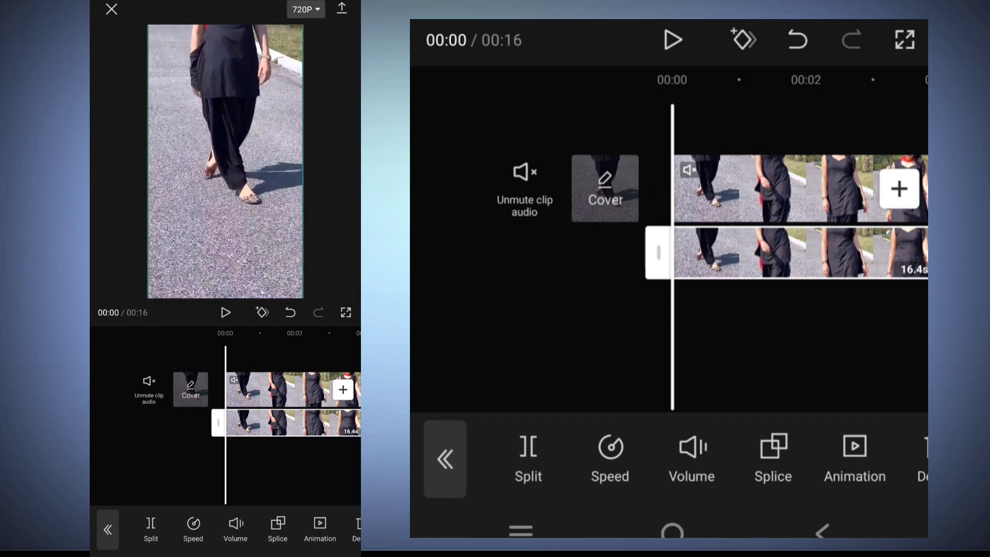
left_click_drag(298, 468, 134, 479)
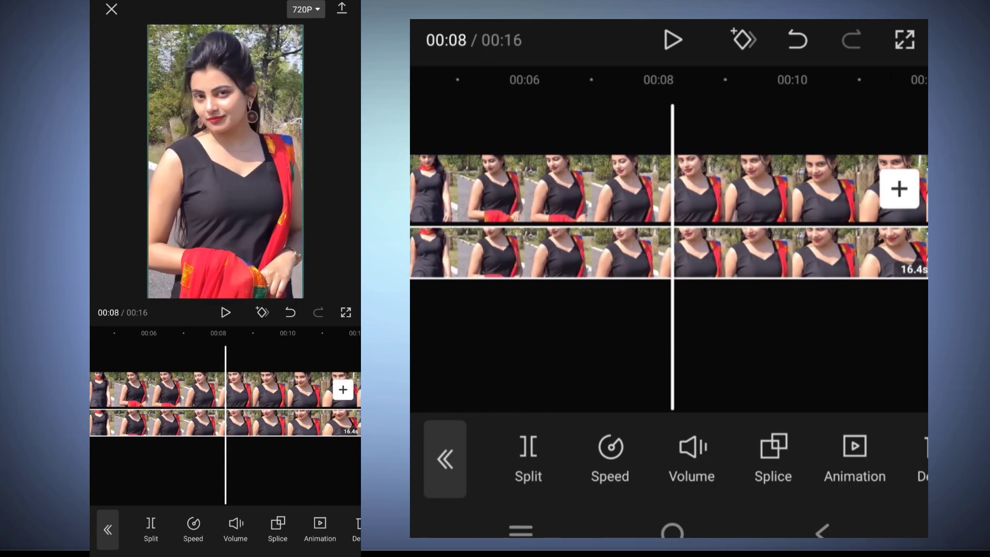
left_click_drag(248, 462, 323, 462)
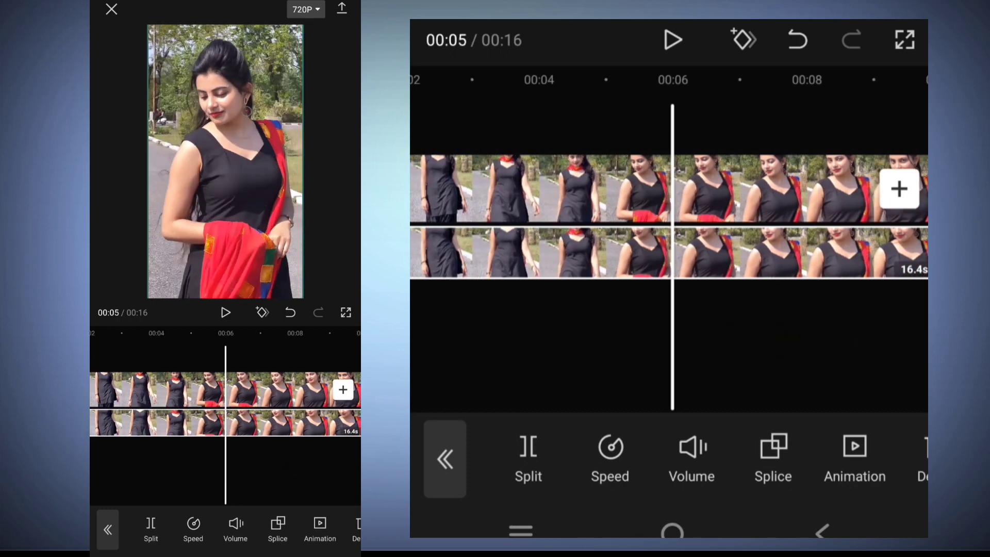
Step: Reselect the overlay clip and bring its Cutout tool into view
left_click(219, 421)
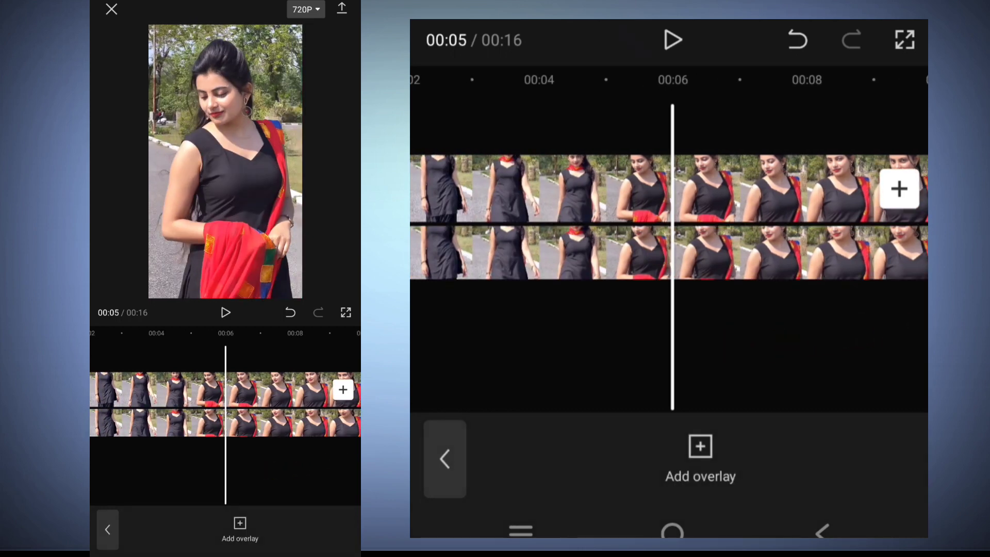
left_click(219, 408)
left_click_drag(851, 464, 620, 510)
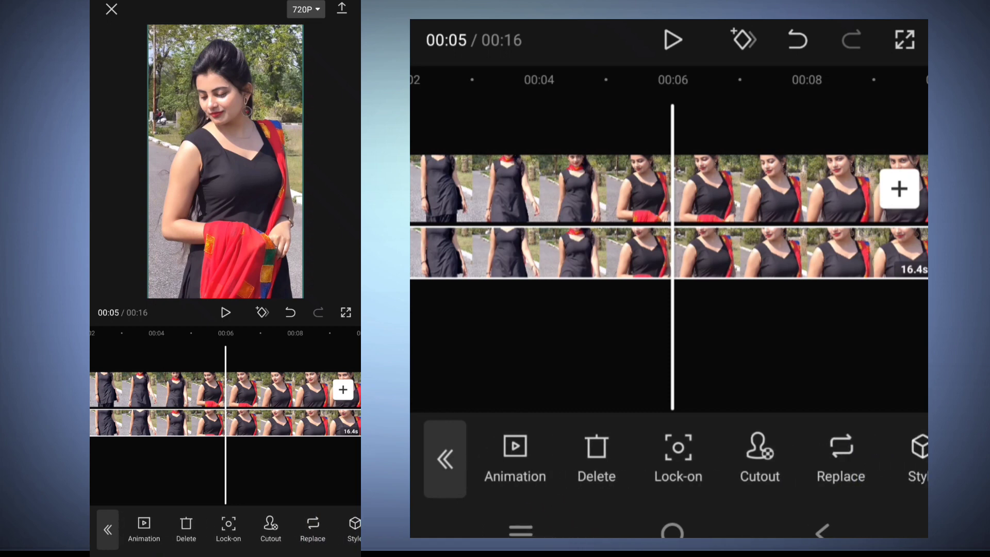
left_click_drag(769, 488, 758, 489)
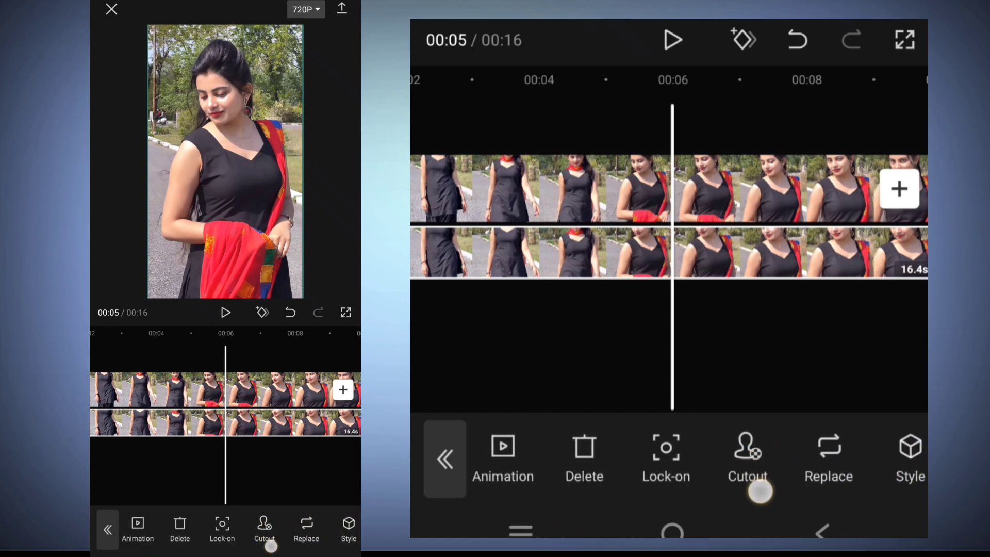
Step: Apply Remove background to the overlay clip, then move the playhead back to 00:04
left_click(768, 453)
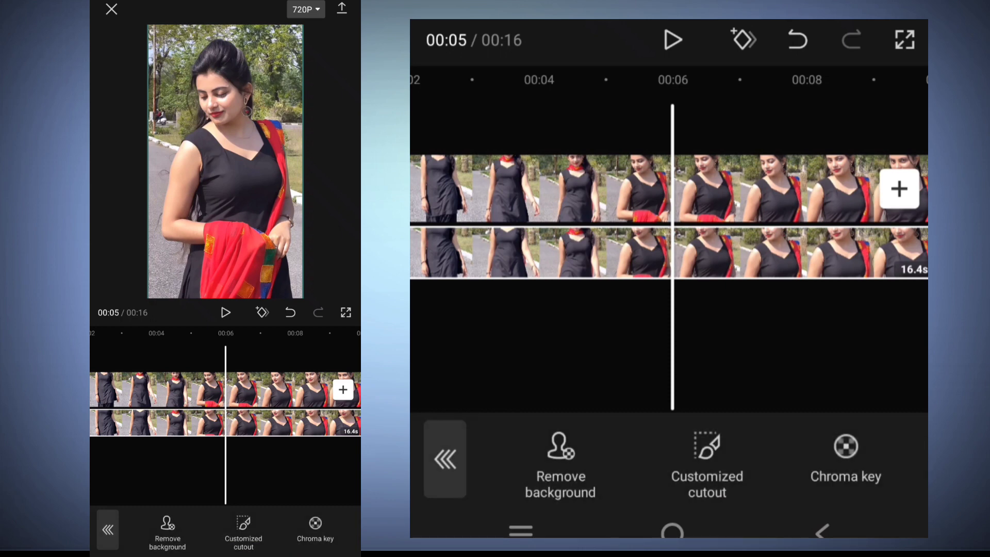
left_click(567, 463)
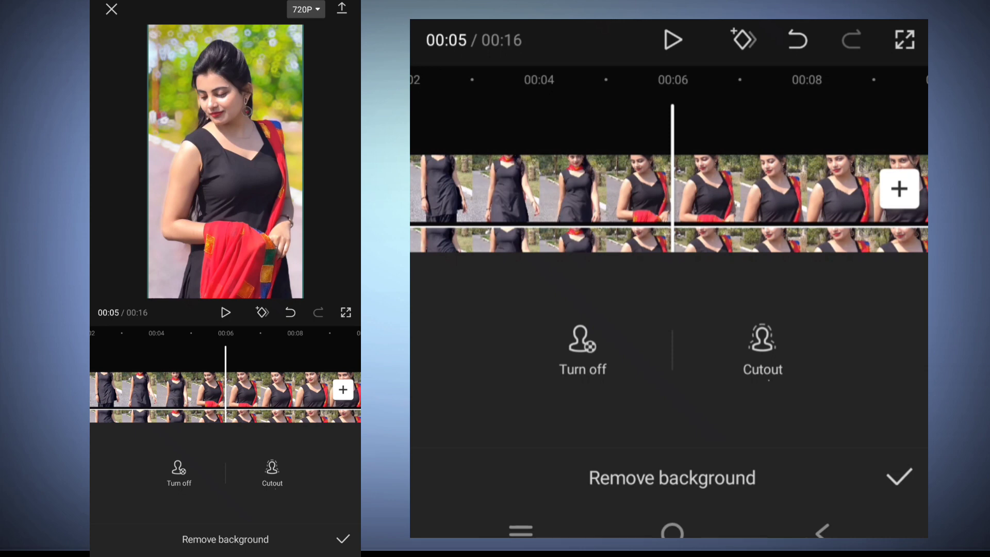
left_click(343, 539)
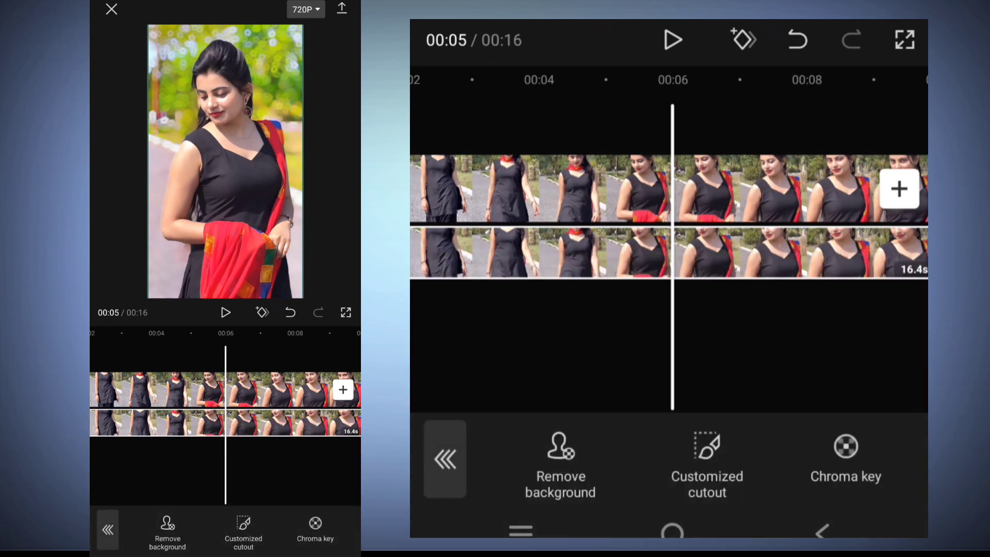
mouse_move(182, 462)
left_mouse_down()
mouse_move(233, 477)
mouse_move(197, 474)
left_mouse_up()
left_click_drag(612, 354, 767, 325)
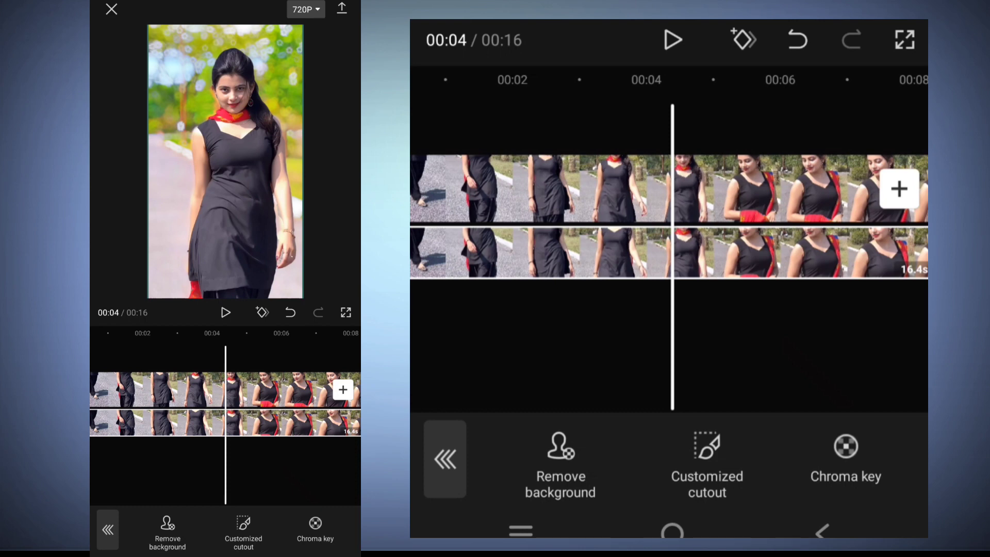
Step: On the lower clip, raise Contrast to about 19 and Saturation to 20
left_click(773, 350)
left_click(745, 265)
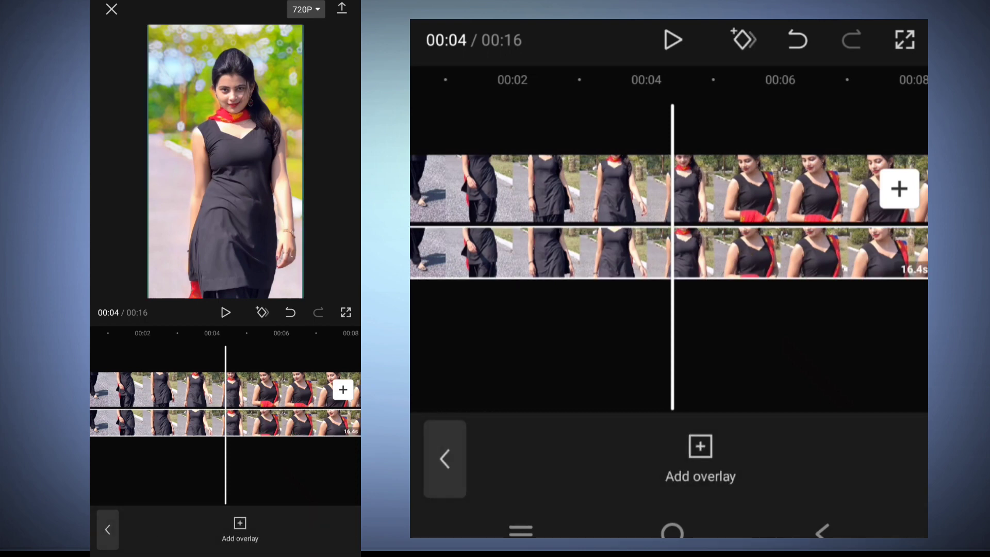
left_click_drag(774, 487, 546, 492)
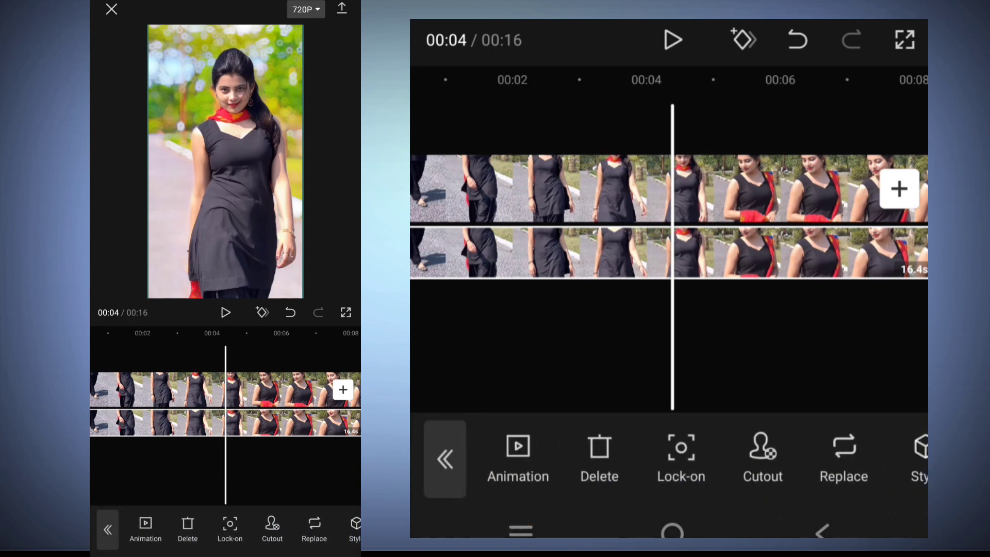
left_click_drag(763, 500, 510, 504)
left_click_drag(756, 471, 495, 513)
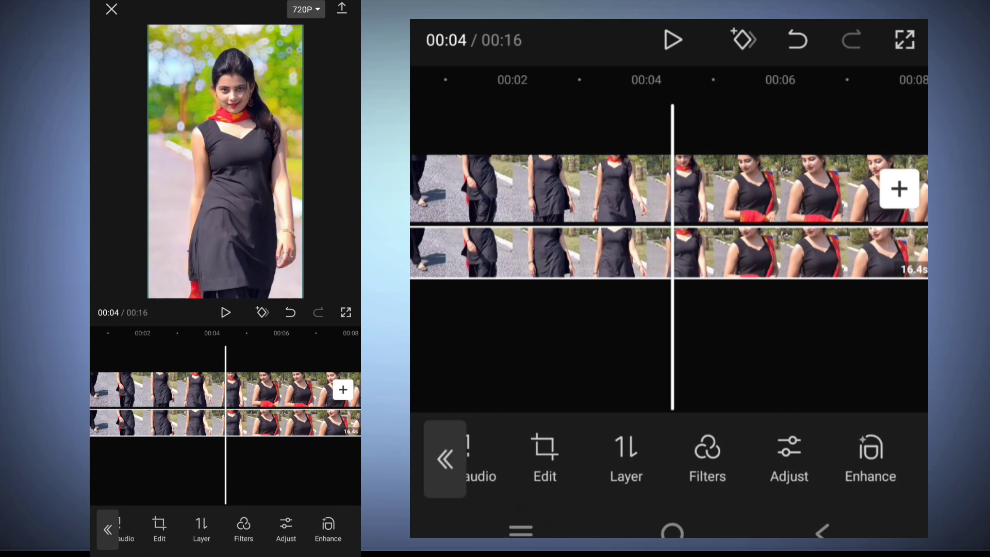
left_click(789, 457)
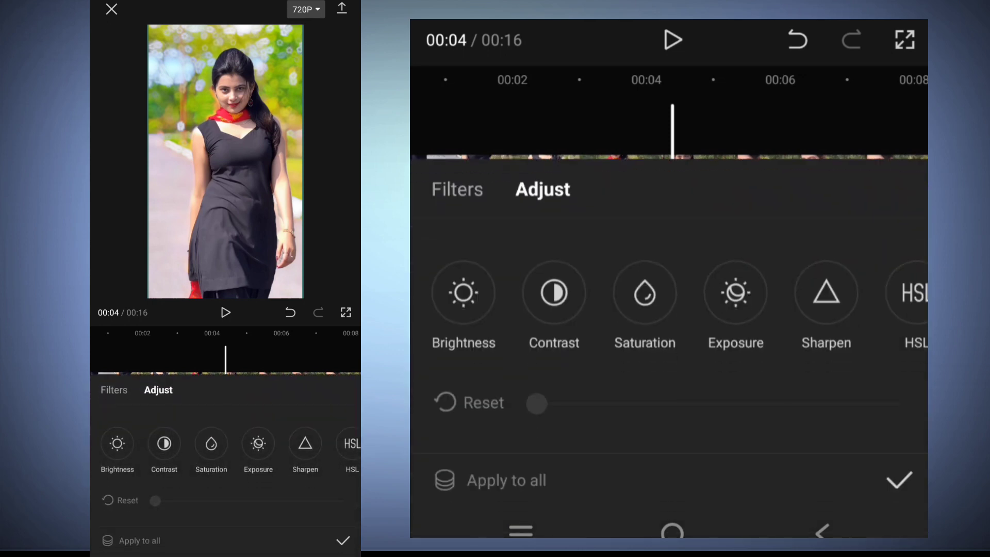
left_click(554, 292)
left_click_drag(719, 403, 789, 403)
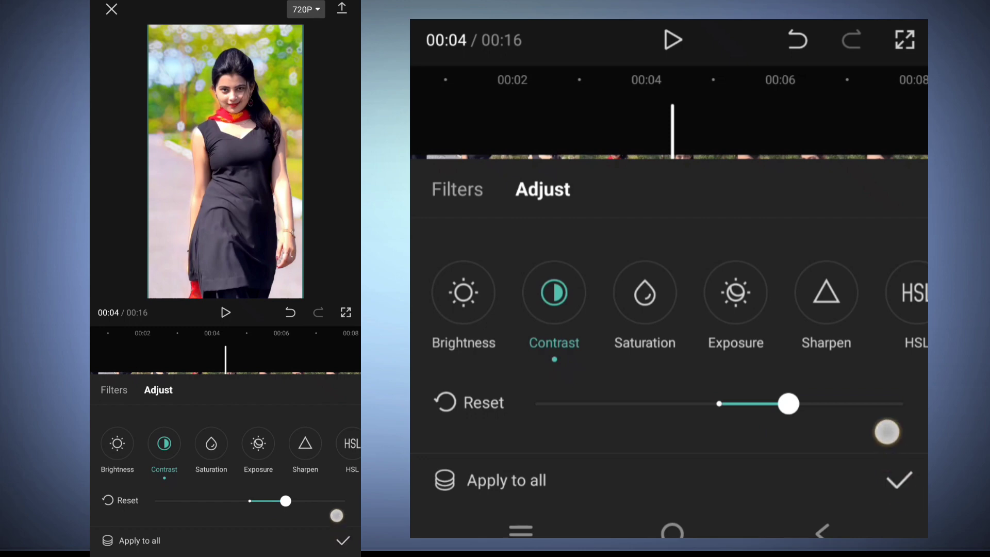
left_click(644, 292)
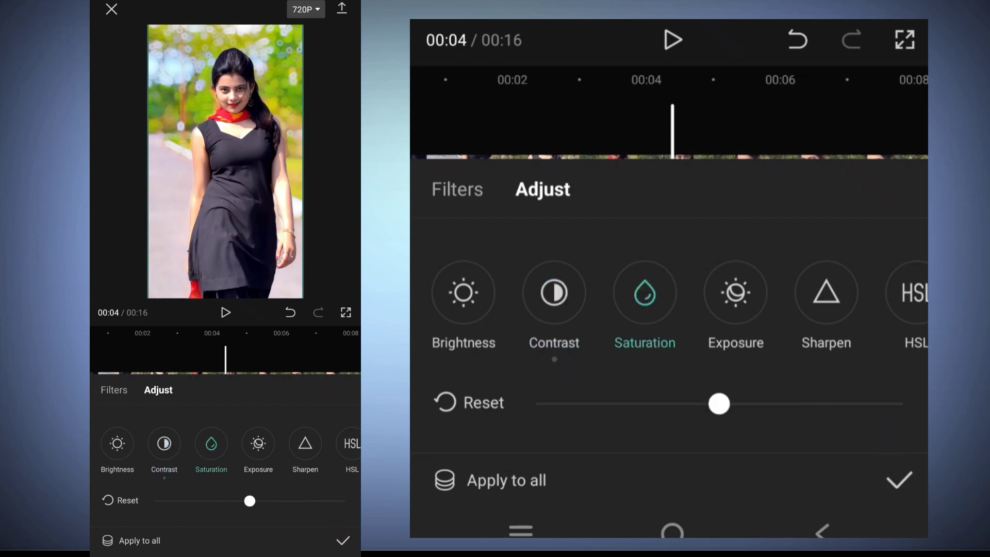
left_click_drag(718, 404, 795, 404)
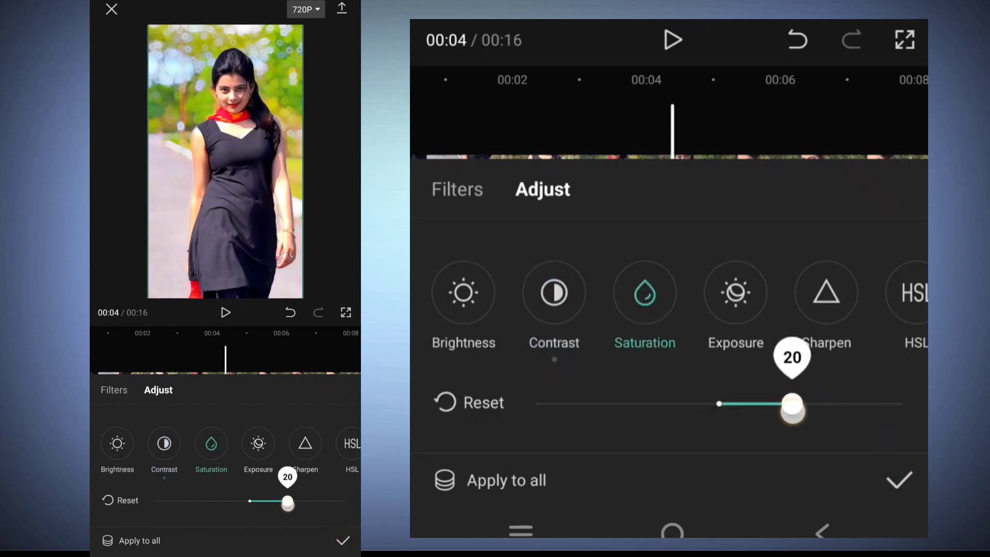
Step: Set Exposure 10, Sharpen about 17, HSL red Luminance 75 and Highlight 17, then apply
left_click(735, 292)
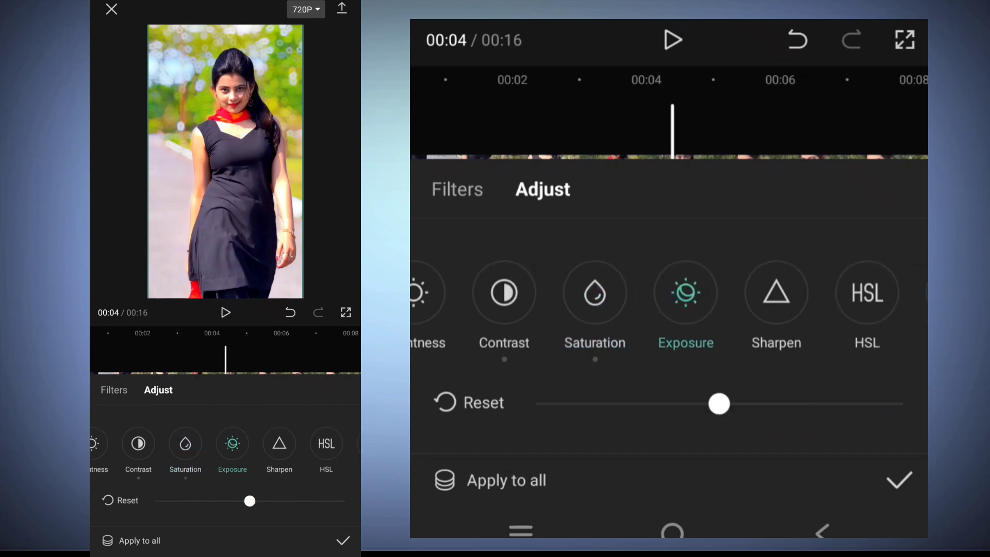
left_click_drag(718, 403, 755, 404)
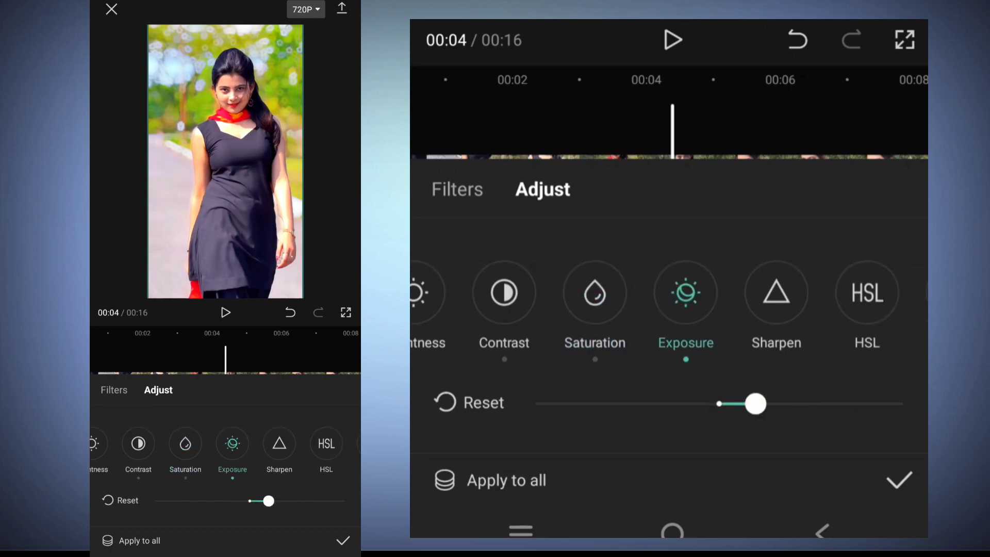
left_click(776, 292)
left_click_drag(536, 403, 597, 410)
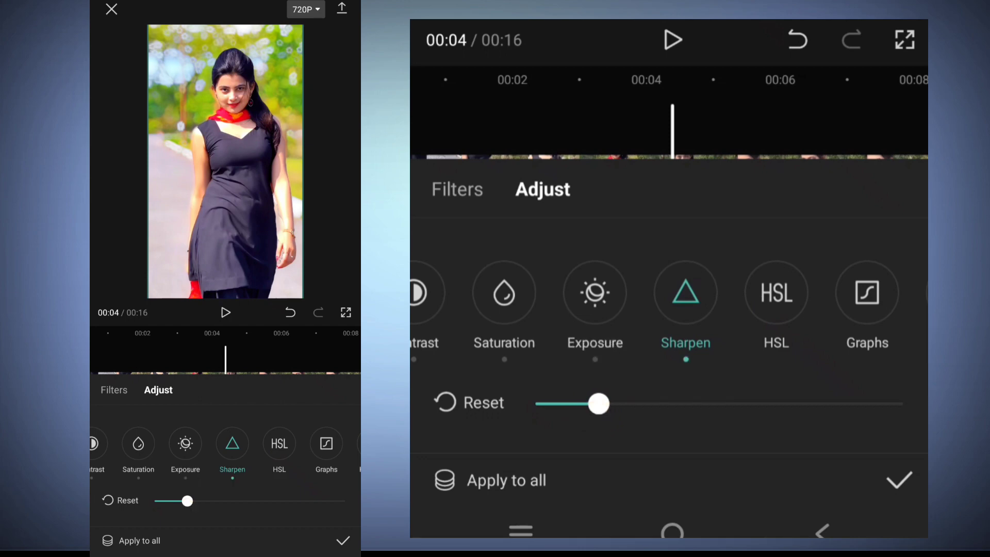
left_click(776, 292)
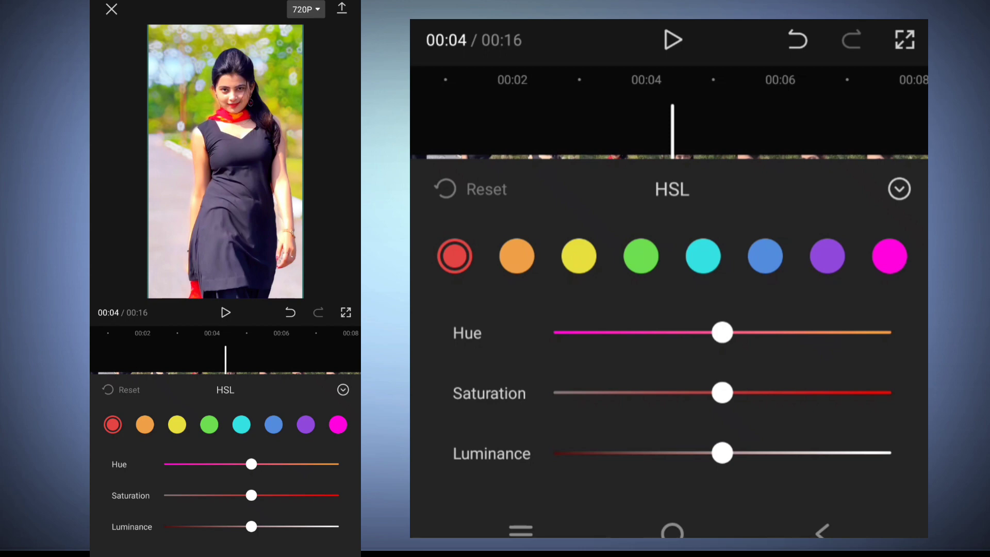
left_click_drag(722, 452, 854, 453)
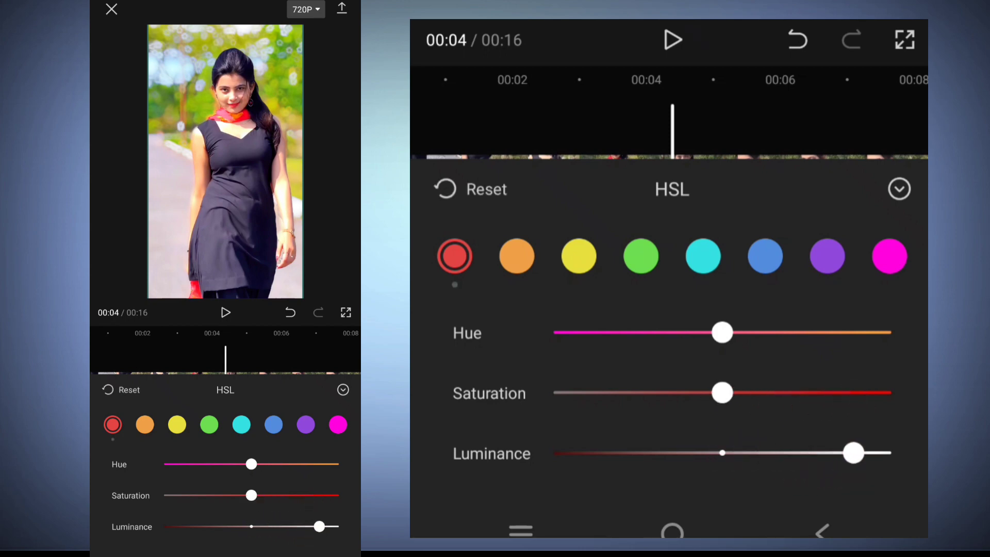
left_click(787, 131)
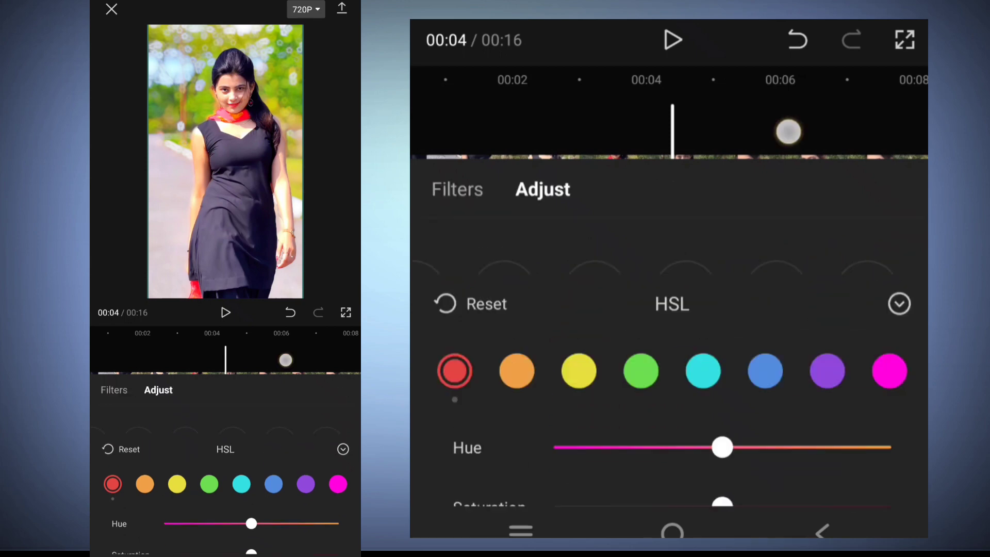
left_click_drag(789, 330, 567, 330)
left_click(599, 296)
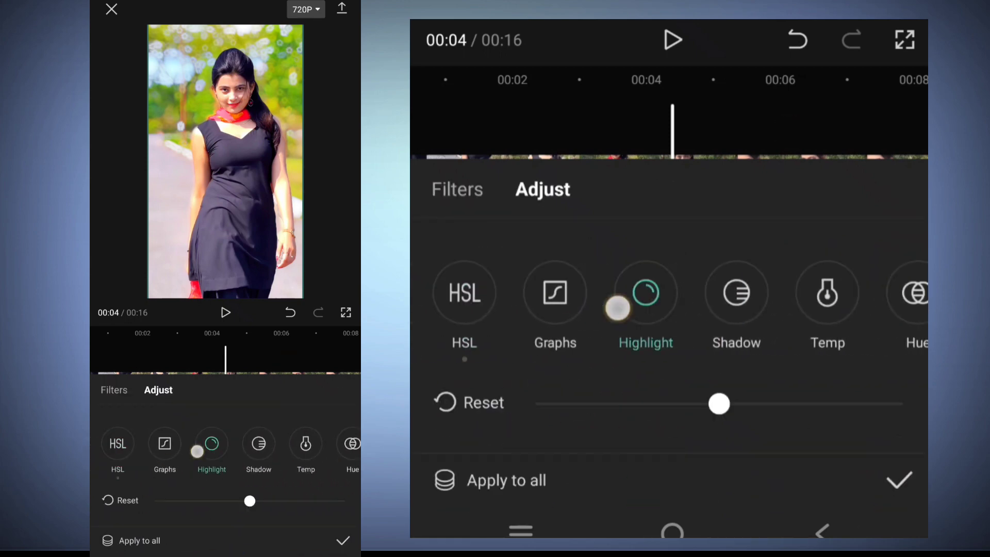
left_click_drag(719, 410, 779, 417)
left_click(899, 480)
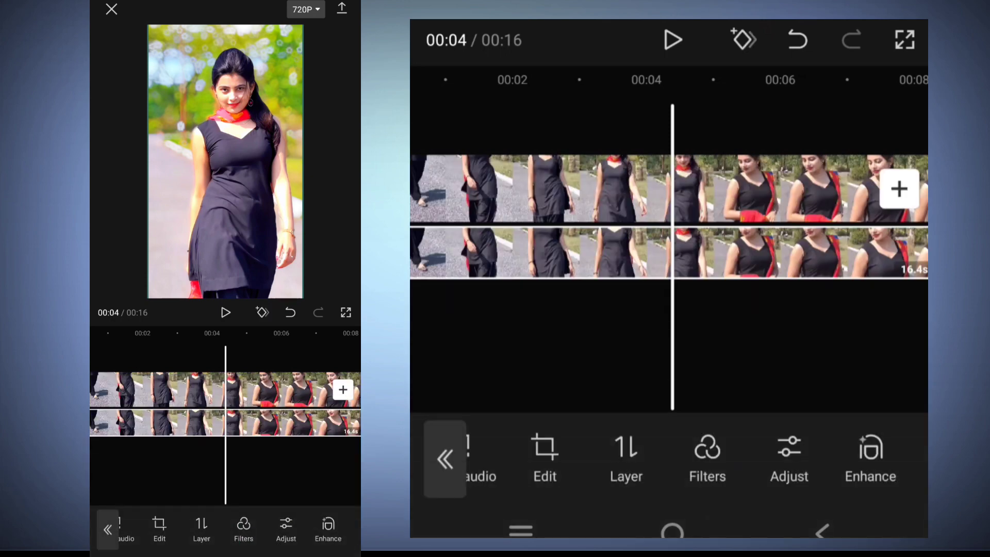
left_click(441, 457)
left_click_drag(515, 335, 784, 335)
left_click_drag(825, 366, 572, 378)
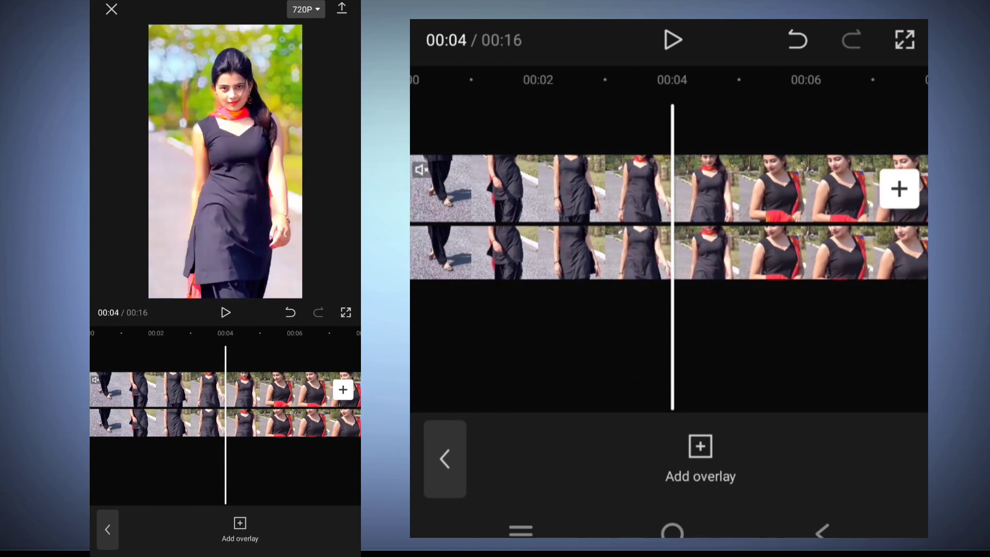
mouse_move(865, 354)
left_mouse_down()
mouse_move(754, 364)
mouse_move(557, 357)
left_mouse_up()
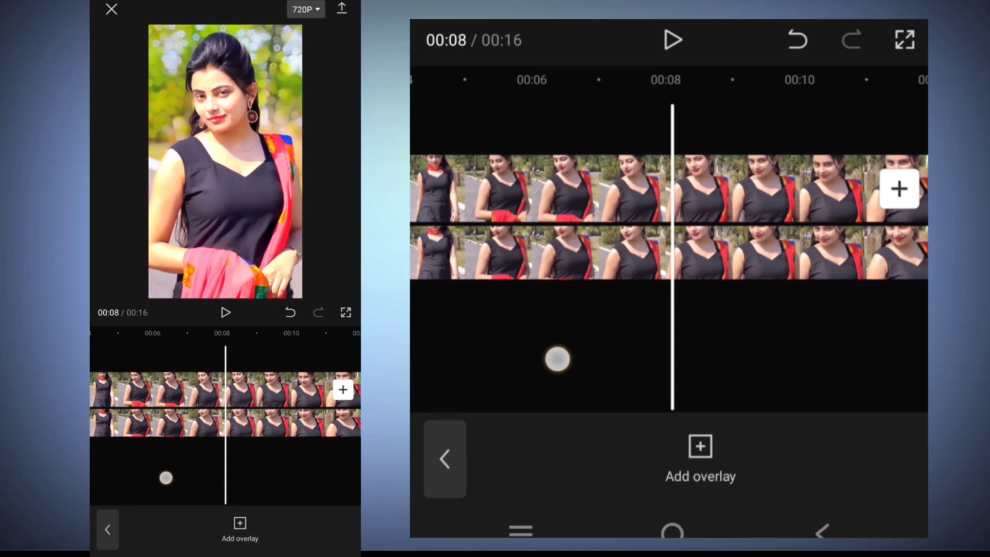
mouse_move(817, 358)
left_mouse_down()
mouse_move(575, 356)
mouse_move(698, 363)
mouse_move(607, 366)
mouse_move(586, 365)
mouse_move(868, 362)
mouse_move(654, 354)
left_mouse_up()
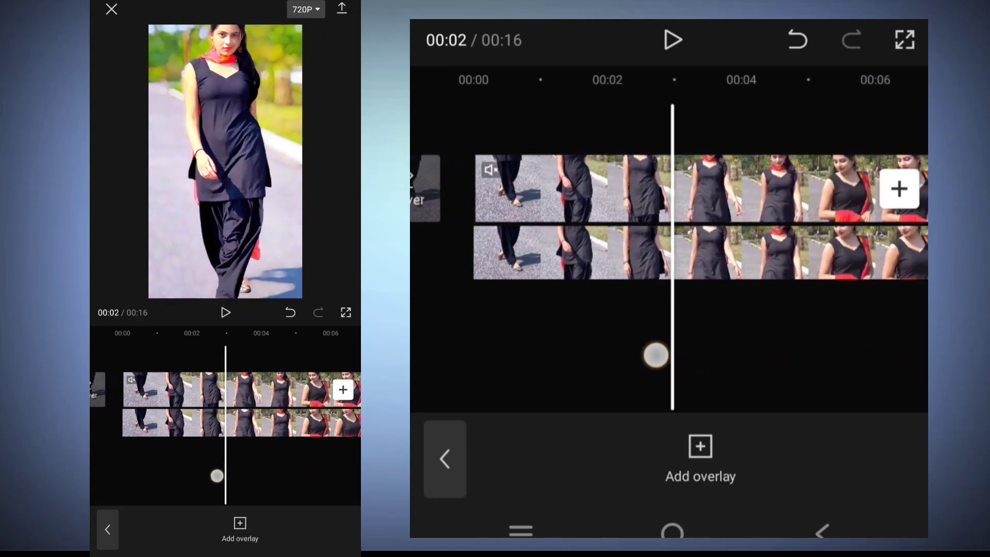
left_click_drag(843, 344, 716, 351)
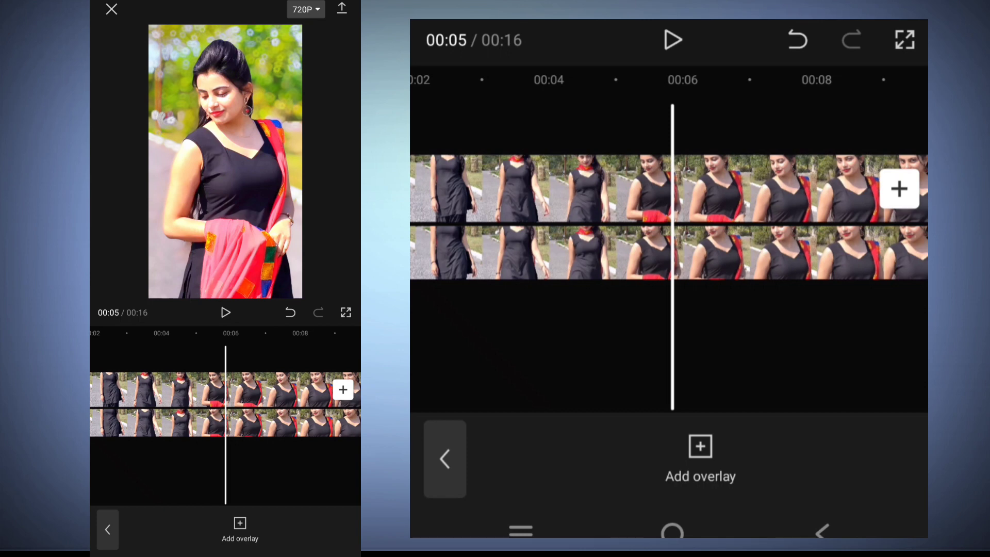
left_click_drag(651, 349, 819, 333)
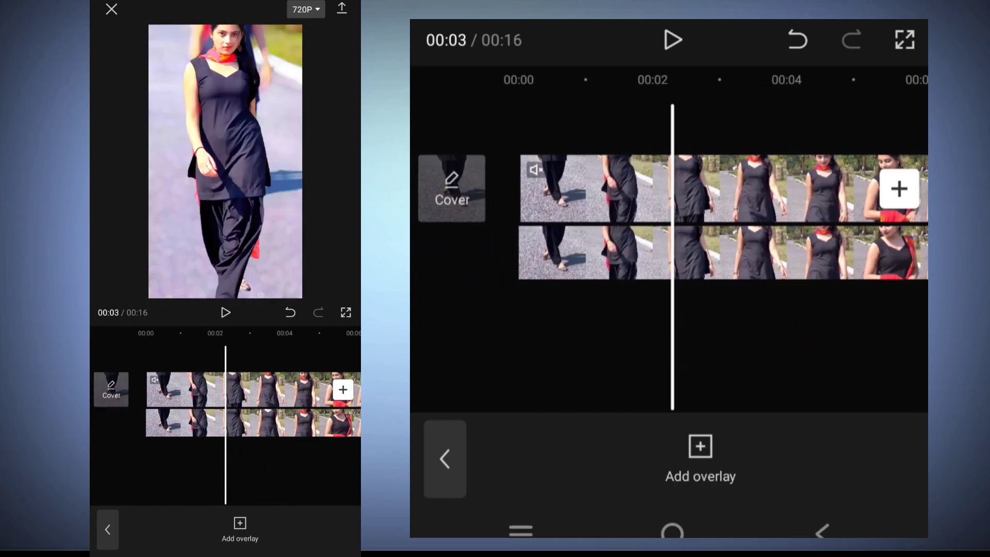
mouse_move(731, 357)
left_mouse_down()
mouse_move(807, 344)
mouse_move(670, 345)
left_mouse_up()
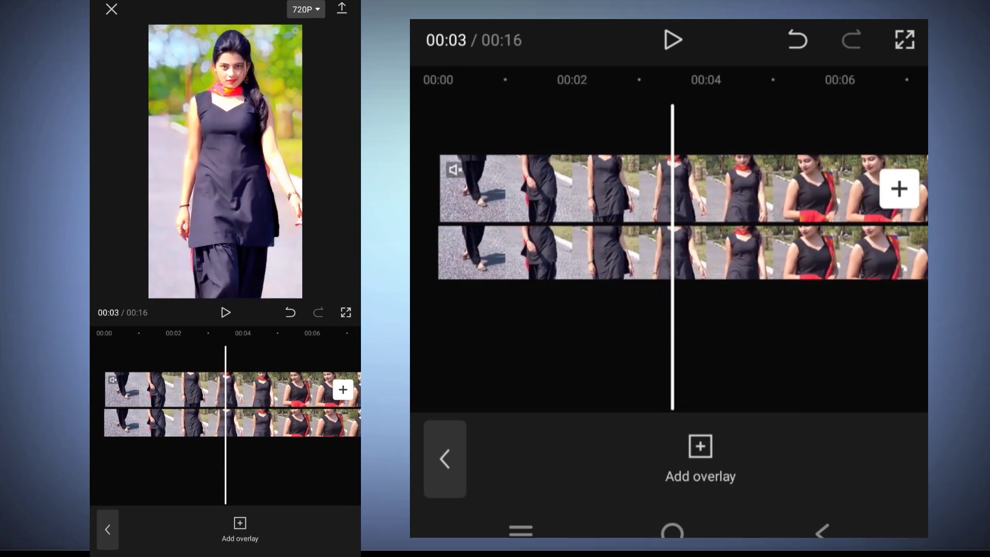
left_click_drag(735, 361, 704, 358)
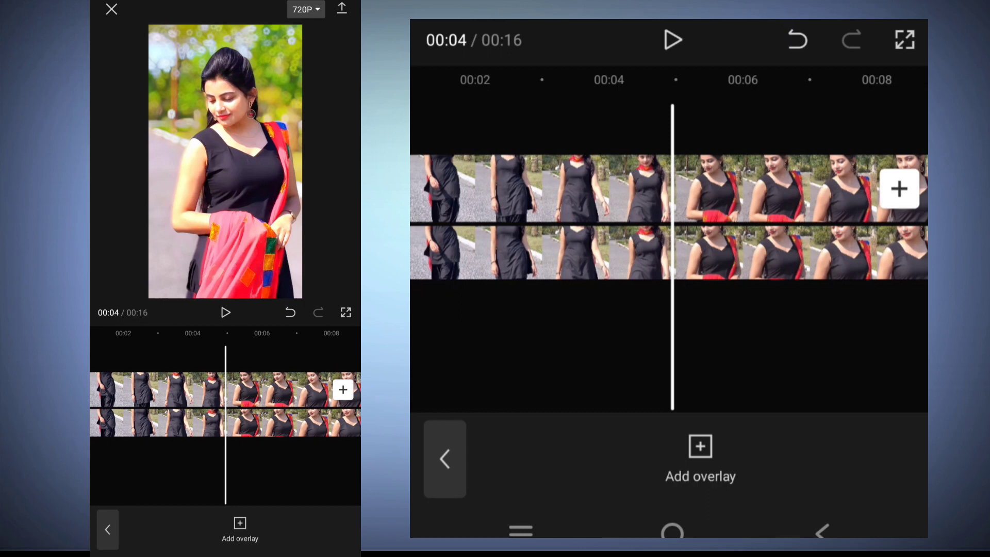
Step: Set the main clip's volume to 0, stop playback, and start the export
left_click(155, 390)
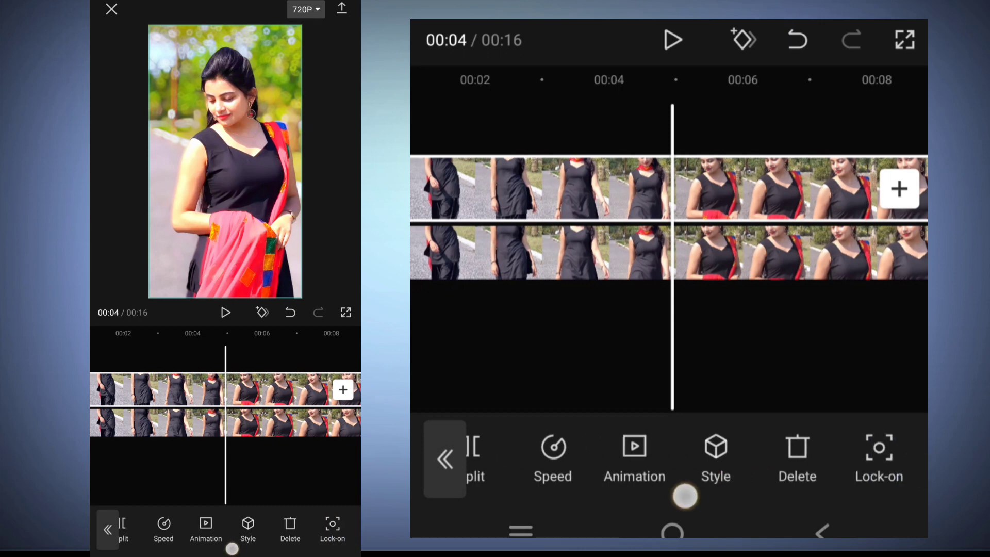
left_click_drag(685, 495, 537, 513)
left_click(839, 454)
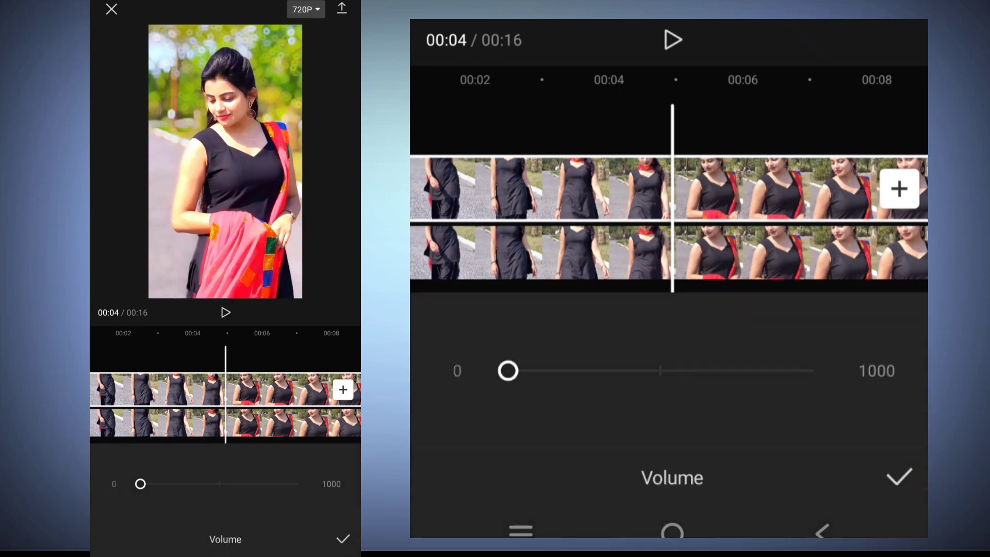
left_click_drag(506, 369, 810, 369)
left_click(897, 474)
left_click(636, 354)
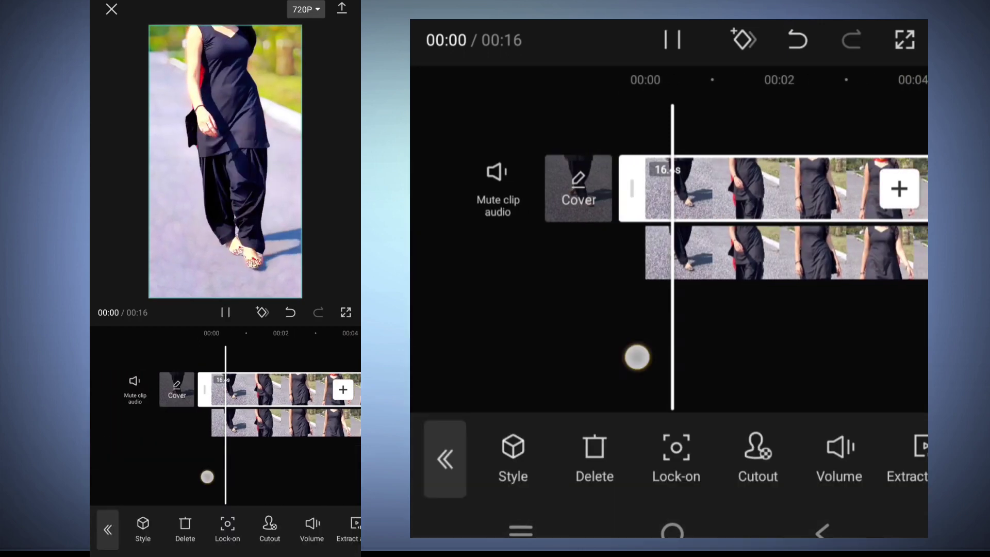
left_click(340, 6)
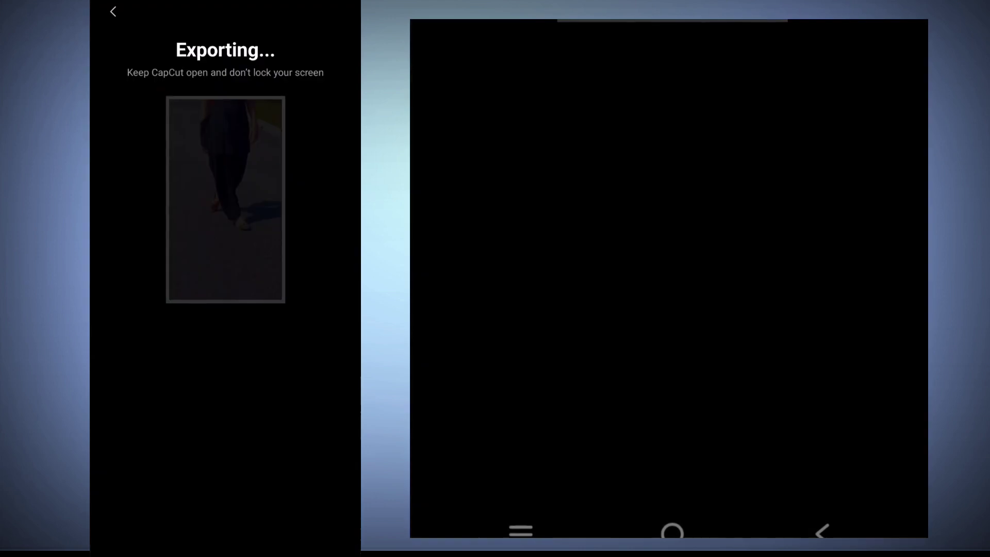